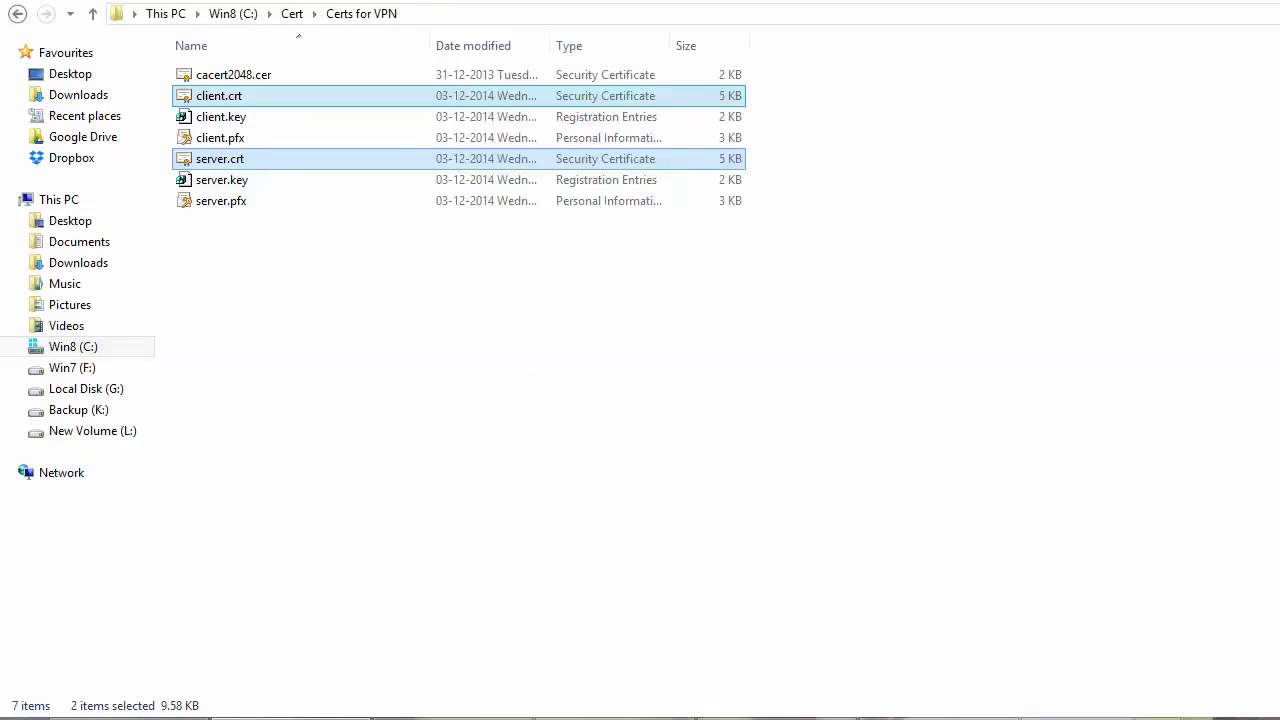
double_click(220, 159)
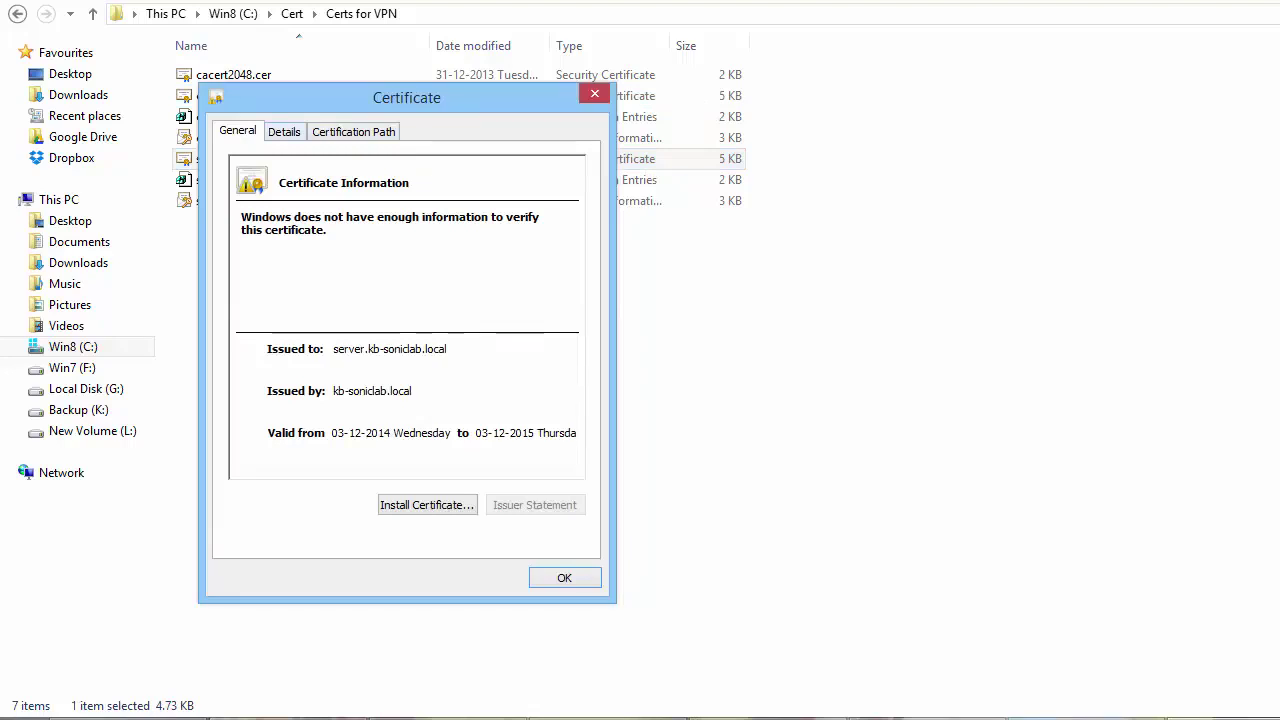
left_click(283, 132)
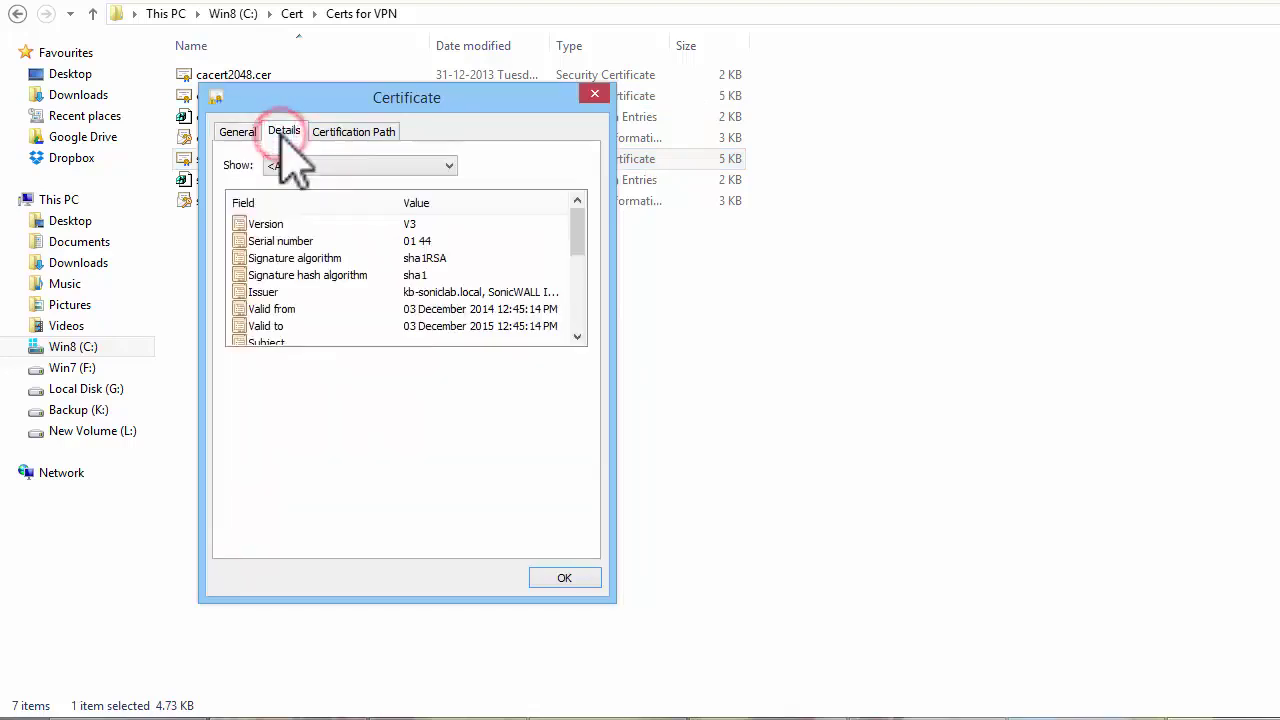
left_click_drag(574, 243, 579, 260)
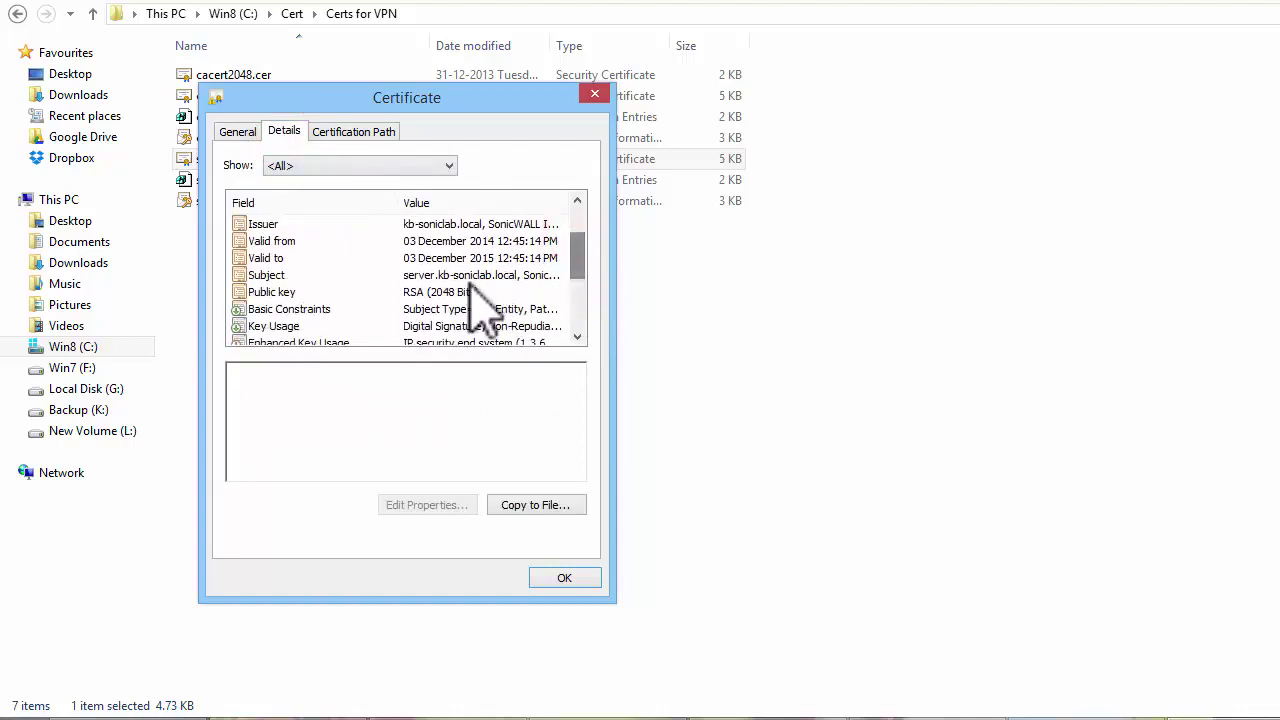
left_click(470, 291)
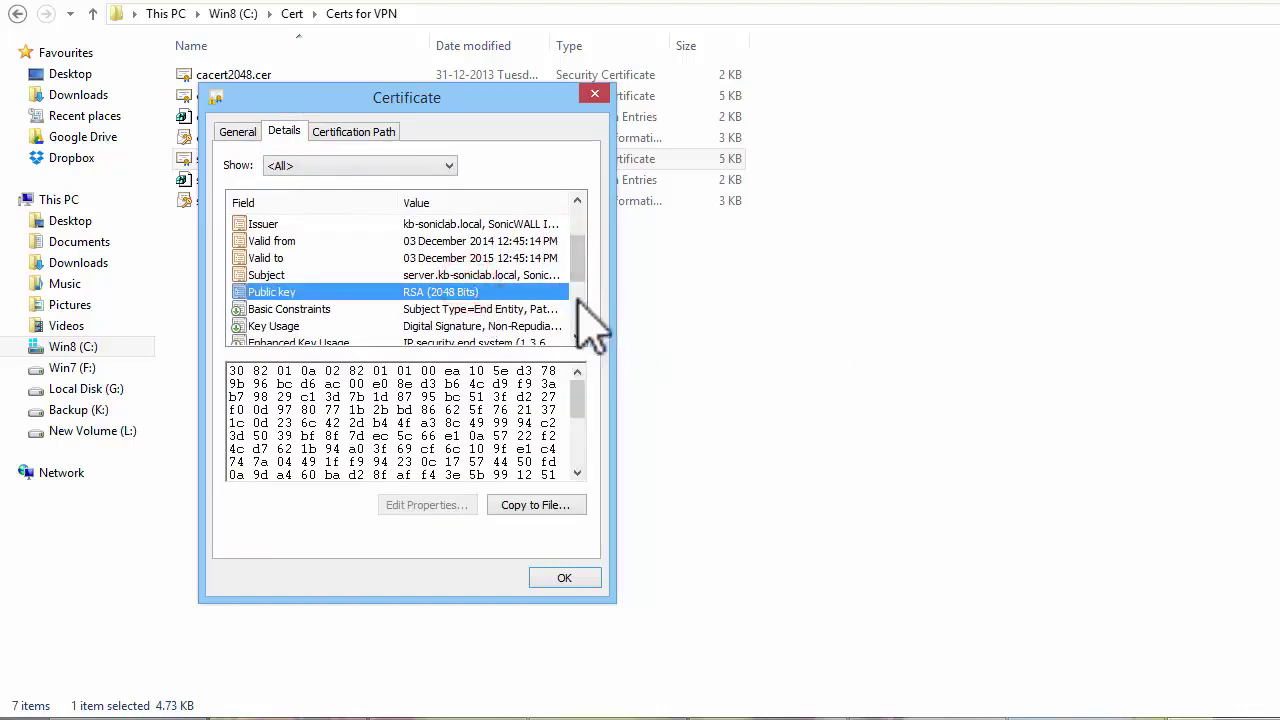
left_click(286, 327)
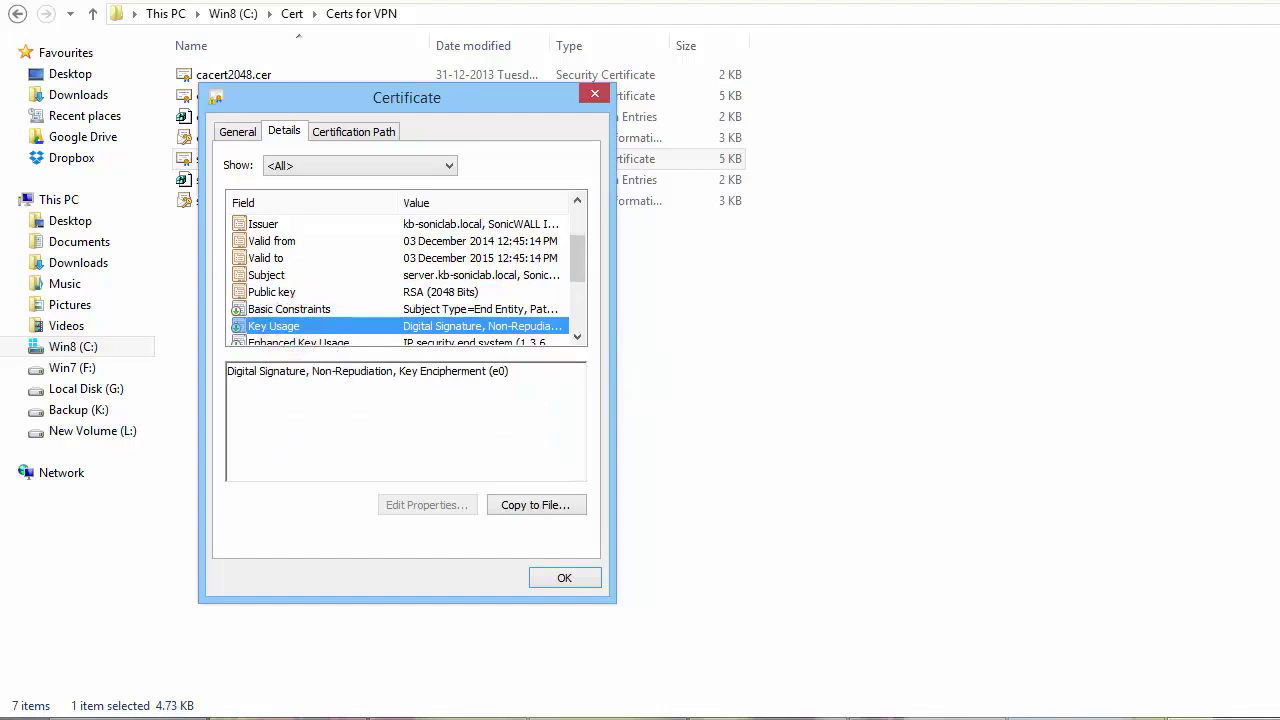
left_click(594, 575)
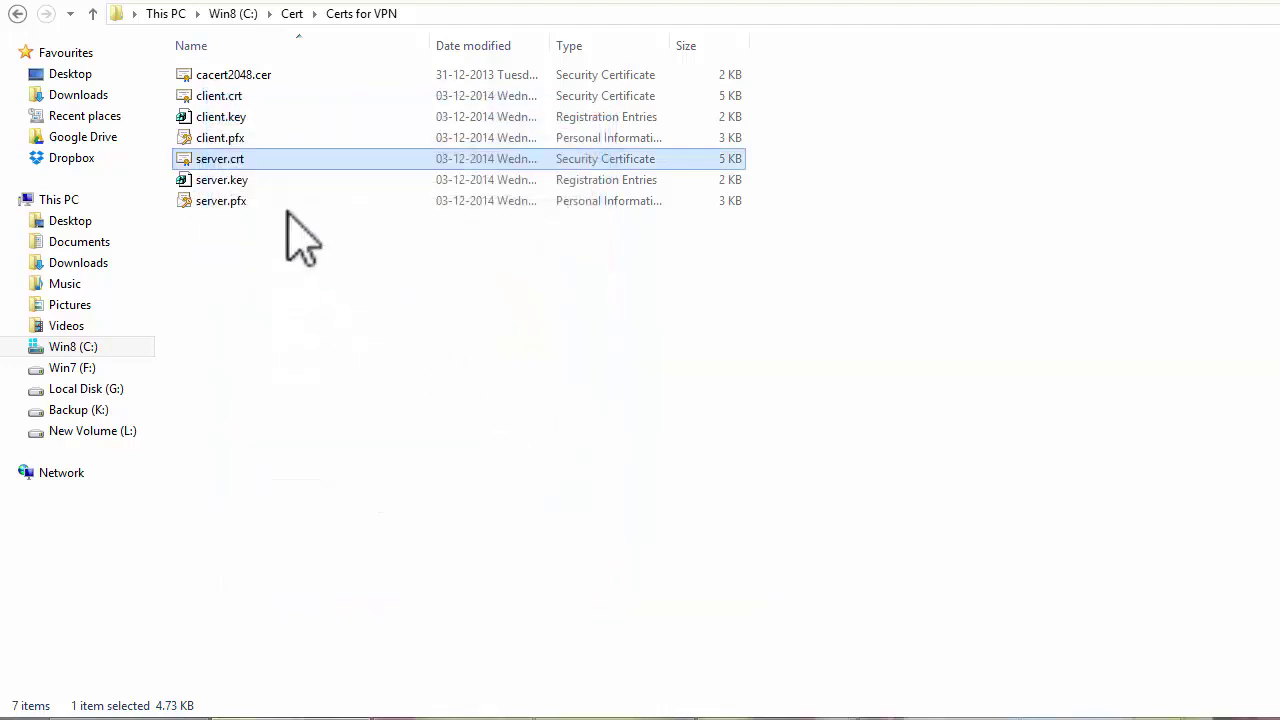
double_click(220, 95)
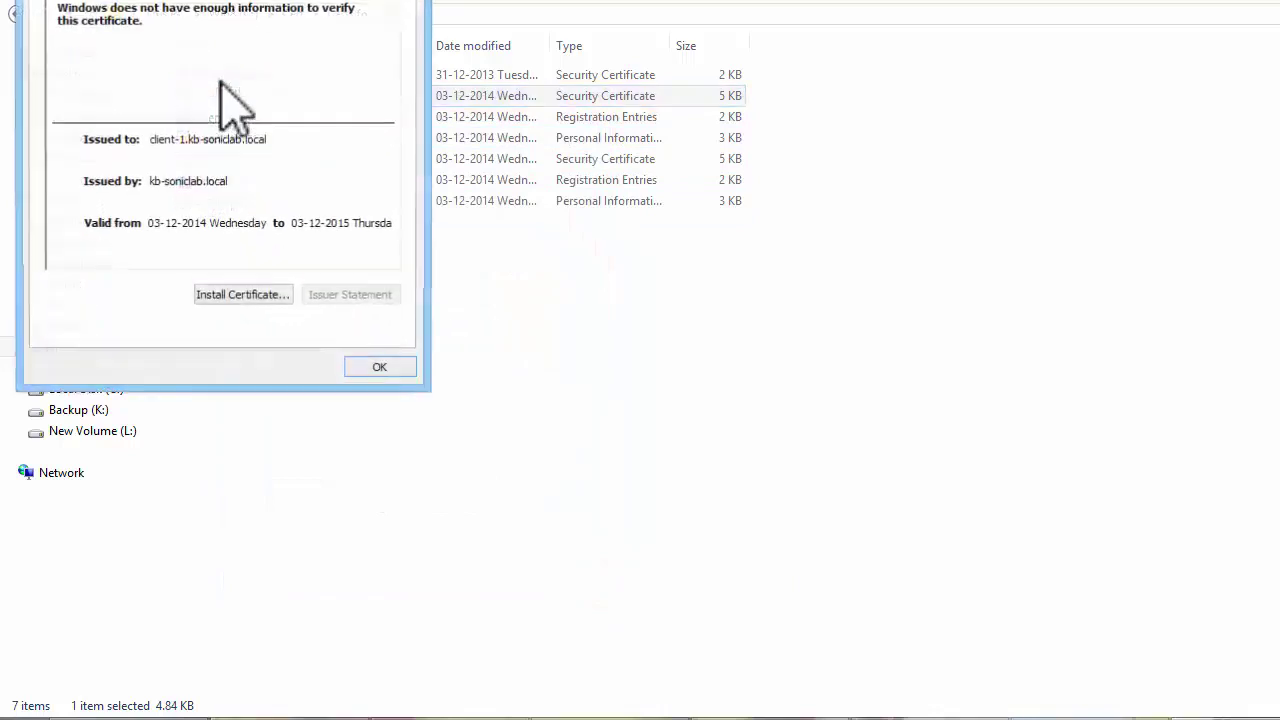
left_click_drag(185, 0, 342, 151)
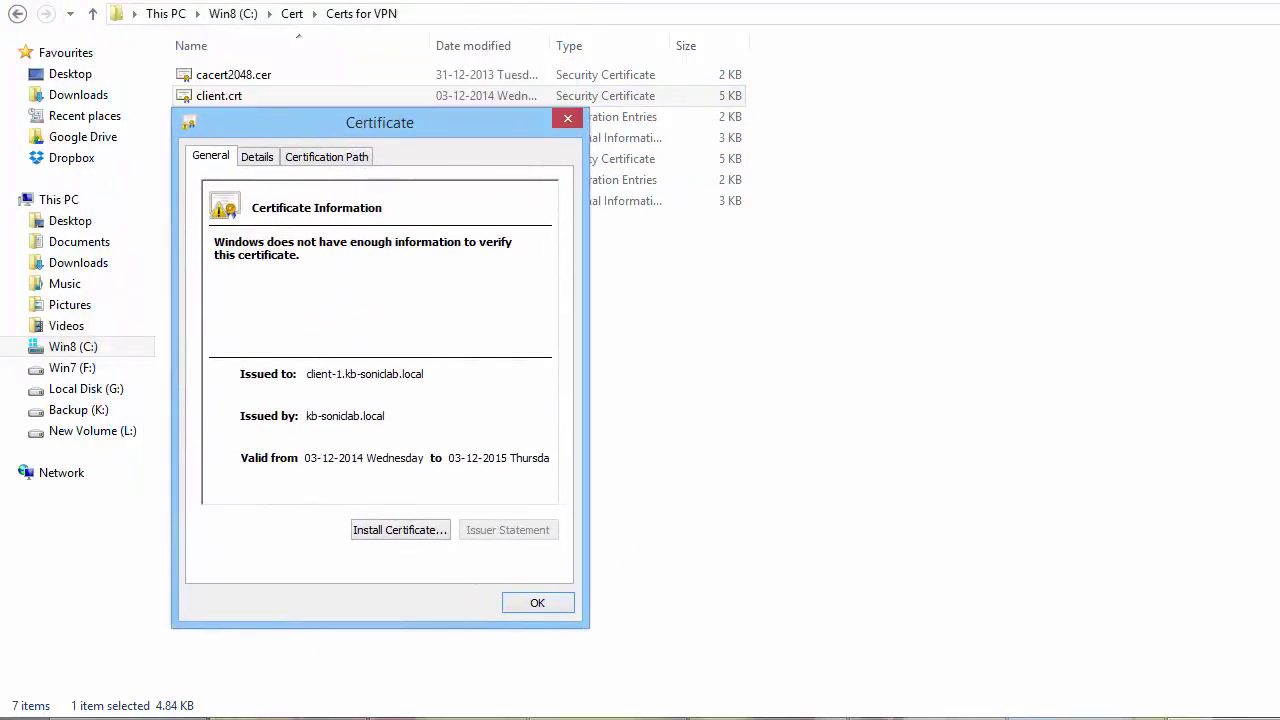
left_click(257, 157)
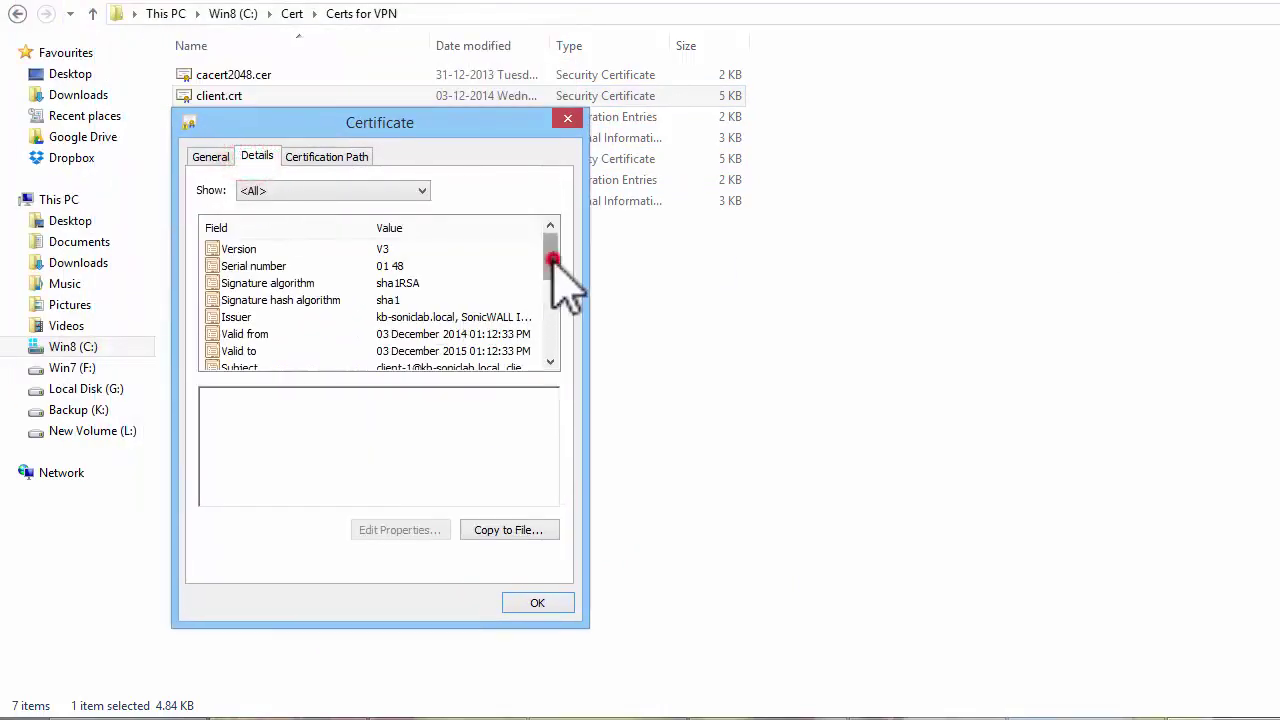
left_click_drag(550, 250, 560, 322)
left_click(385, 317)
left_click(258, 300)
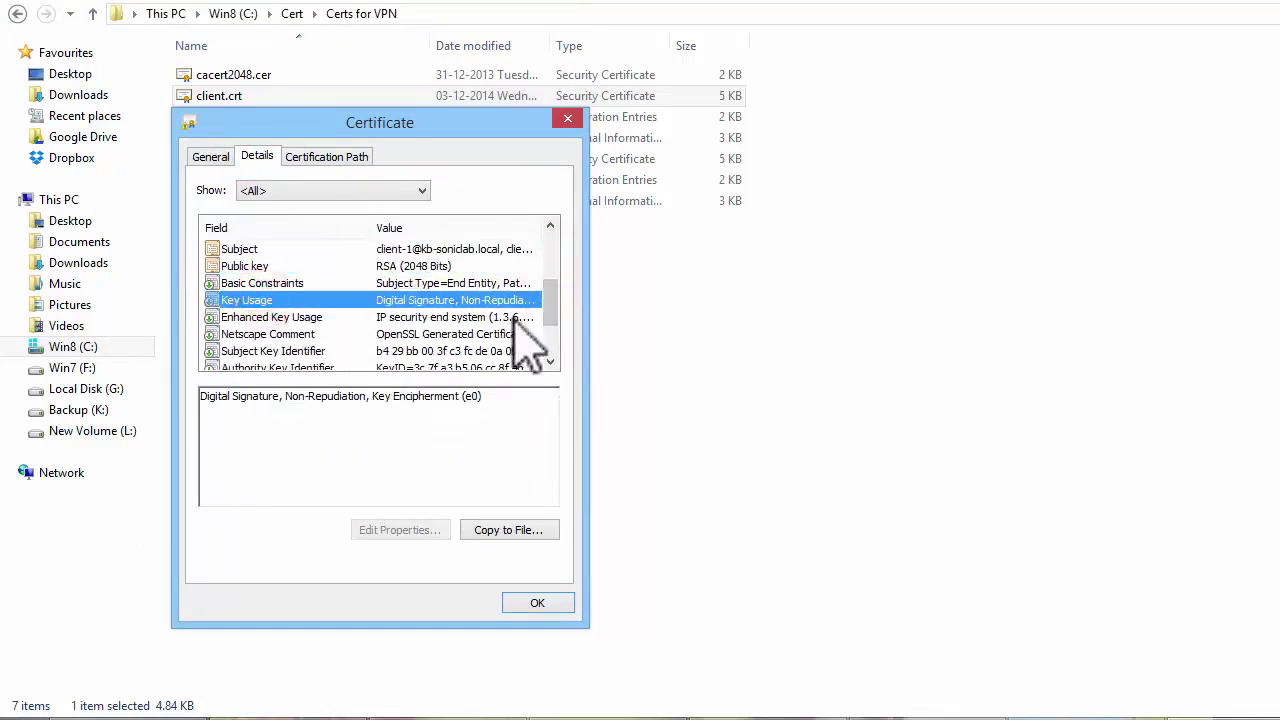
left_click(210, 156)
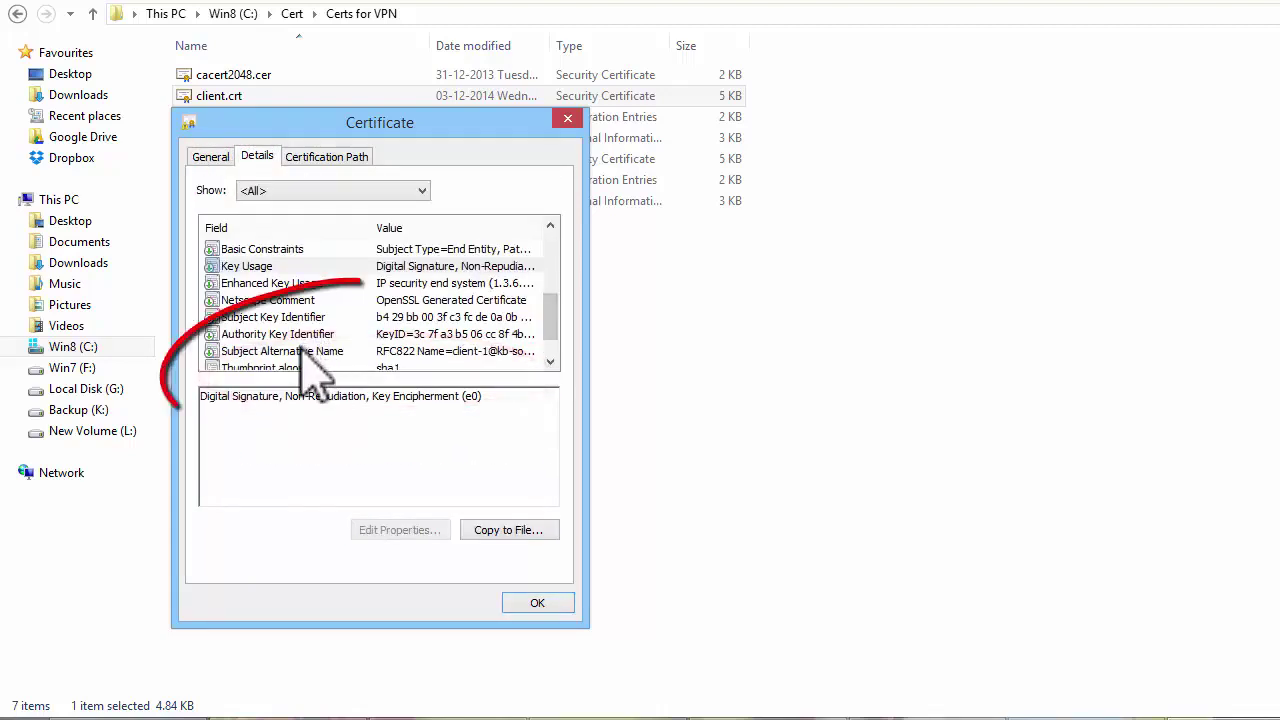
left_click(282, 351)
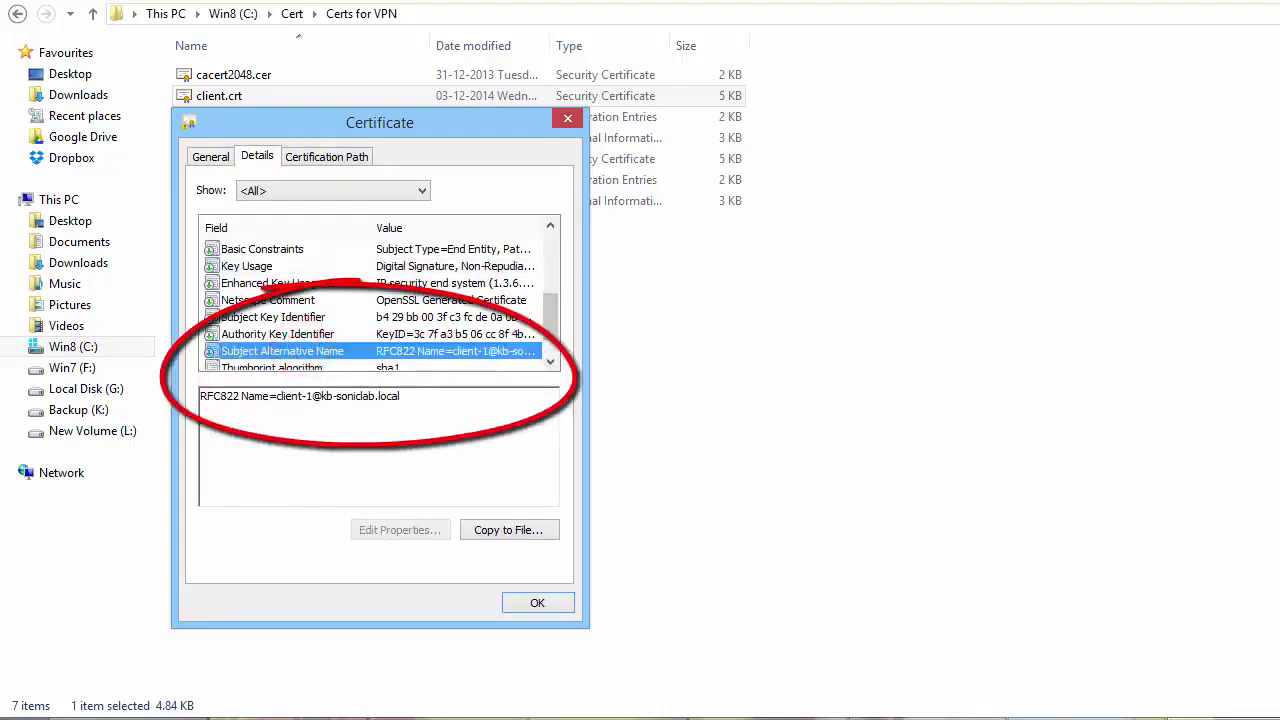
left_click(537, 602)
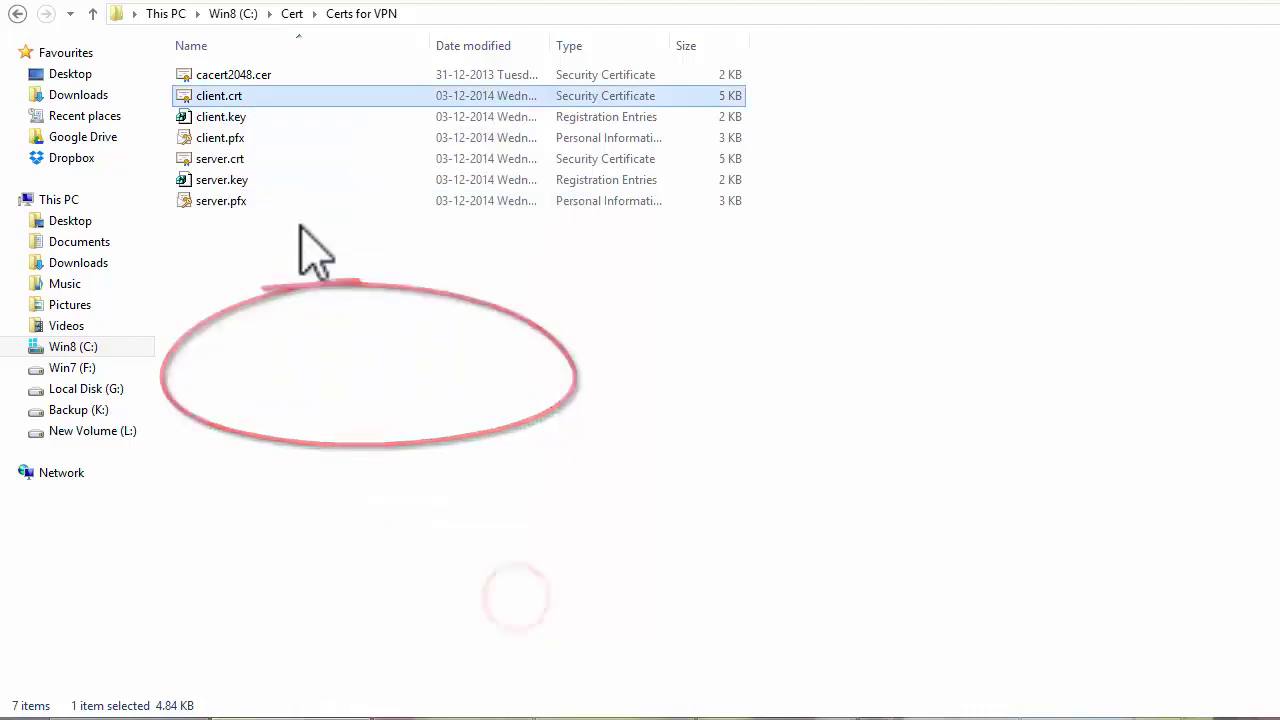
left_click(218, 78)
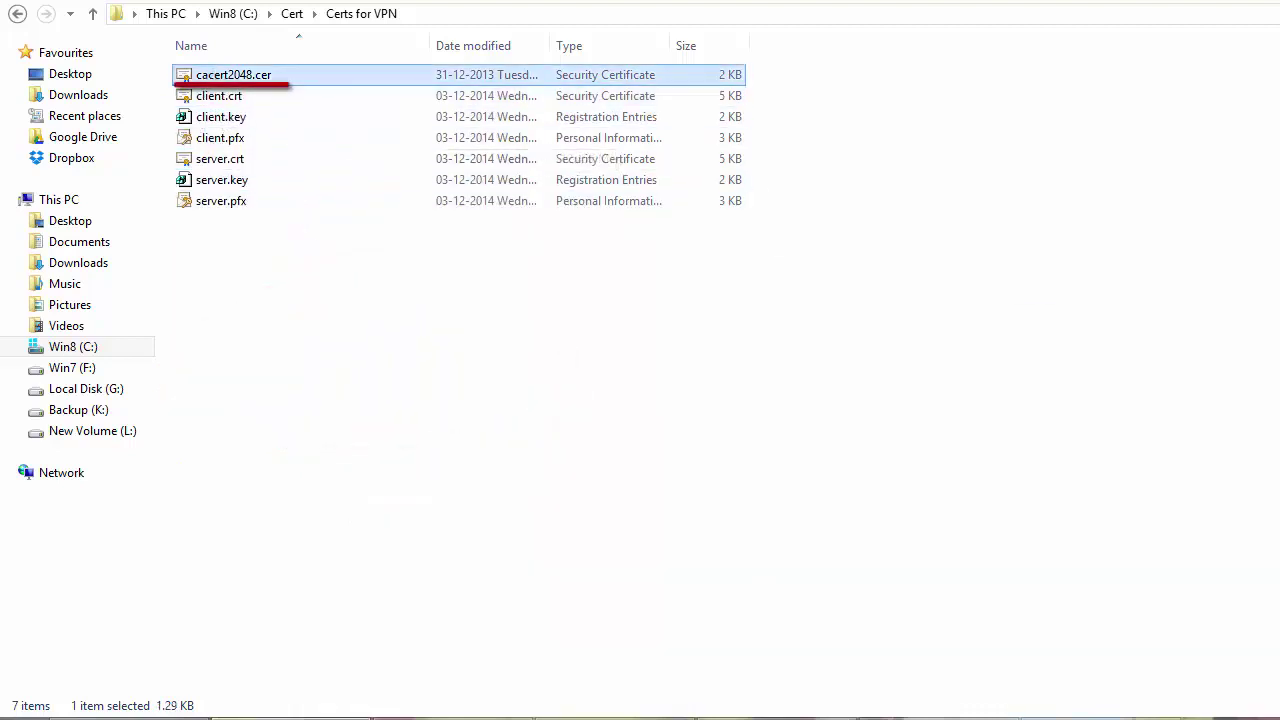
left_click(219, 204)
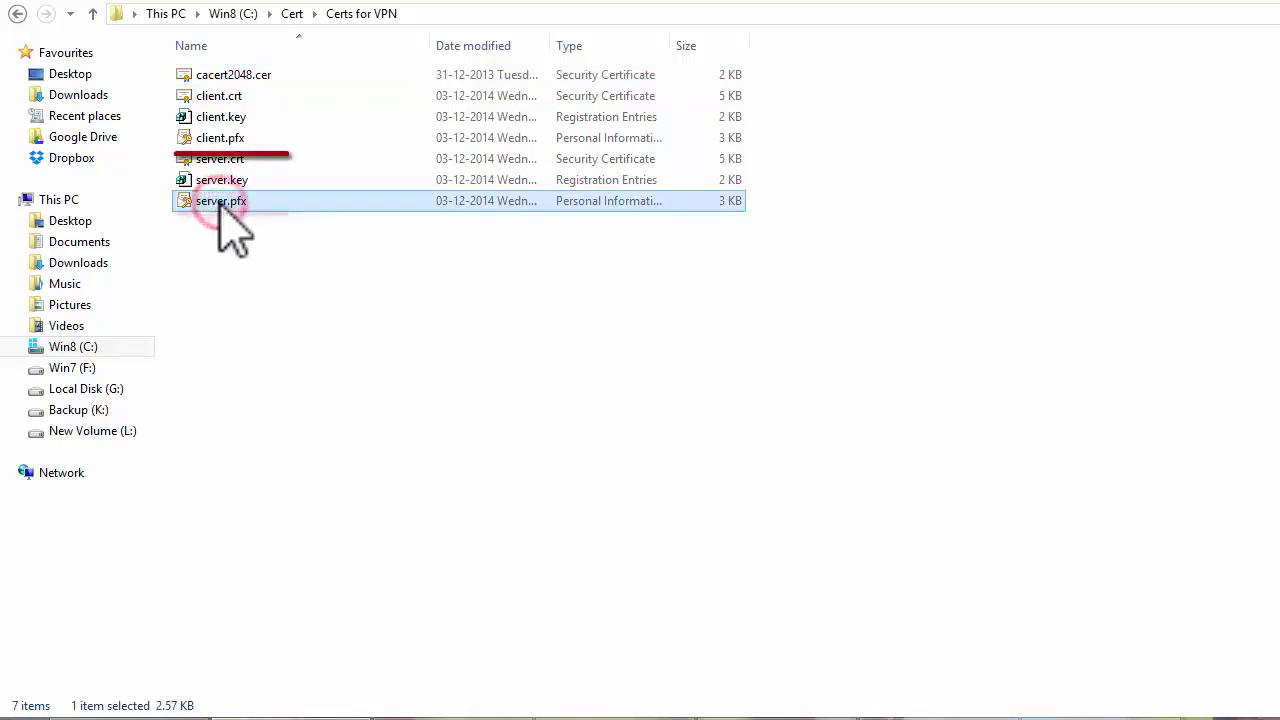
left_click(236, 138, "ctrl")
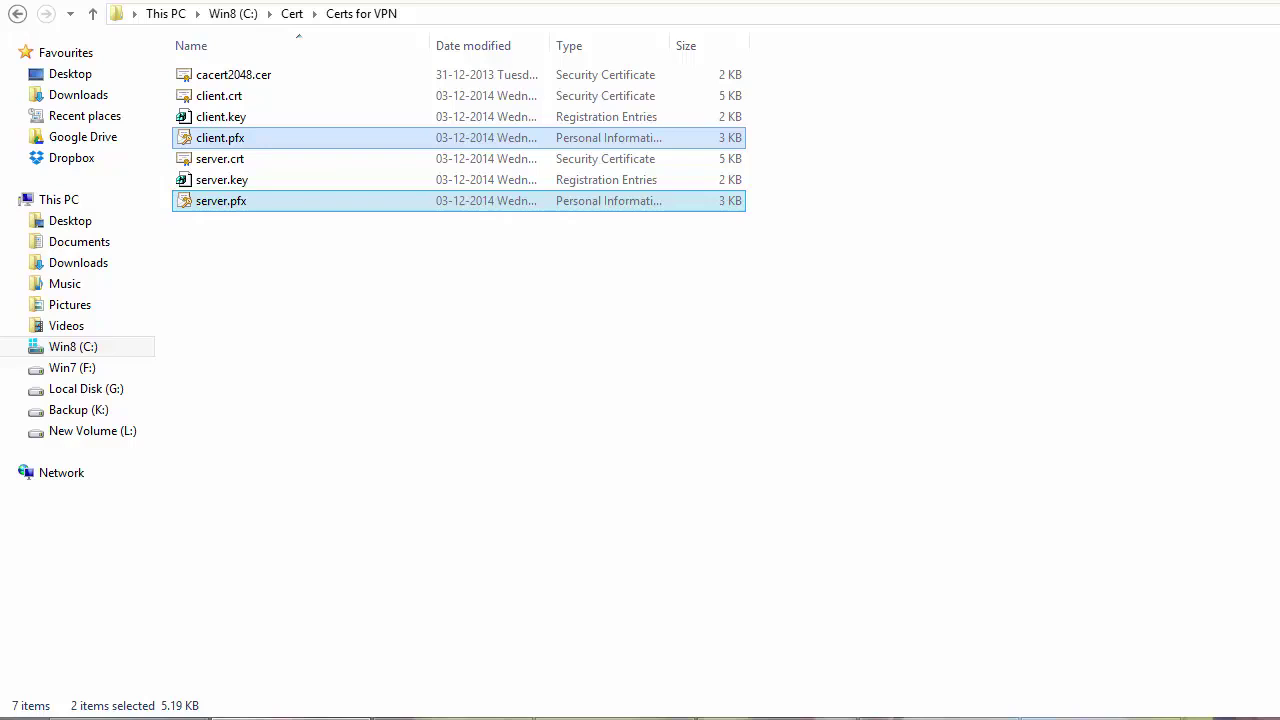
- Import server.pfx with its management password as the local certificate 'WANGroupVPN'
key("alt+Tab")
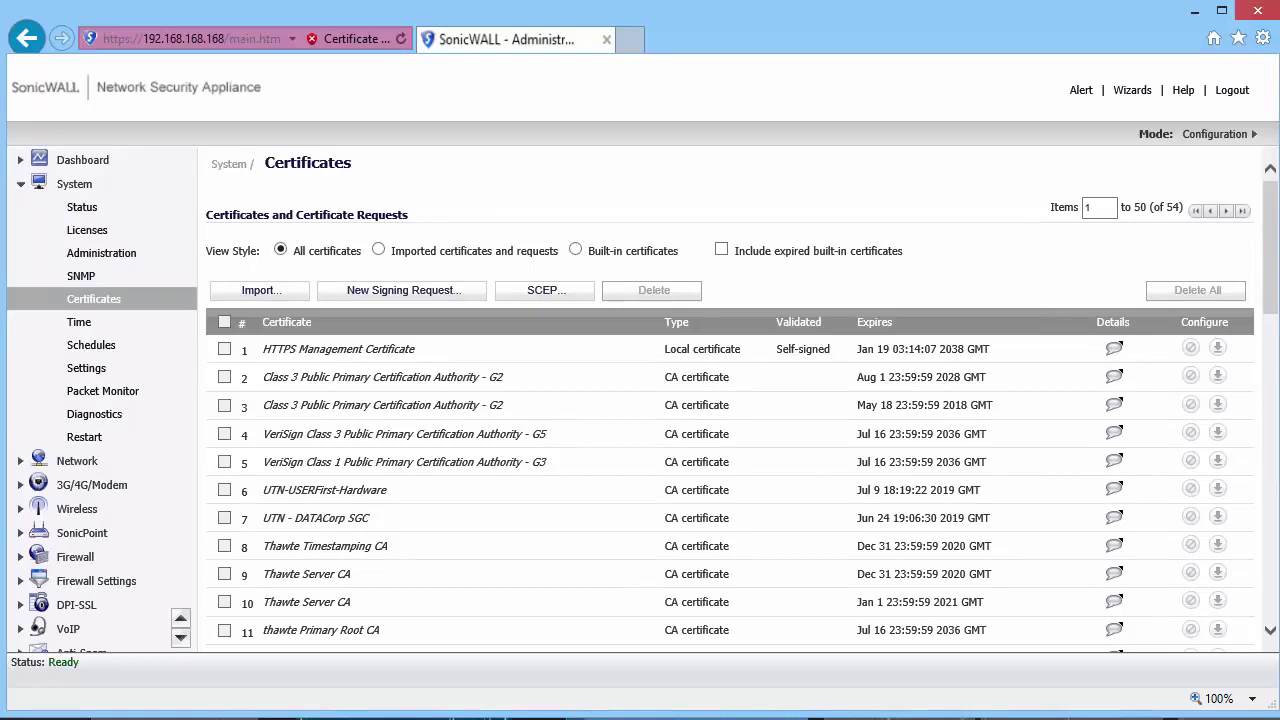
left_click(379, 251)
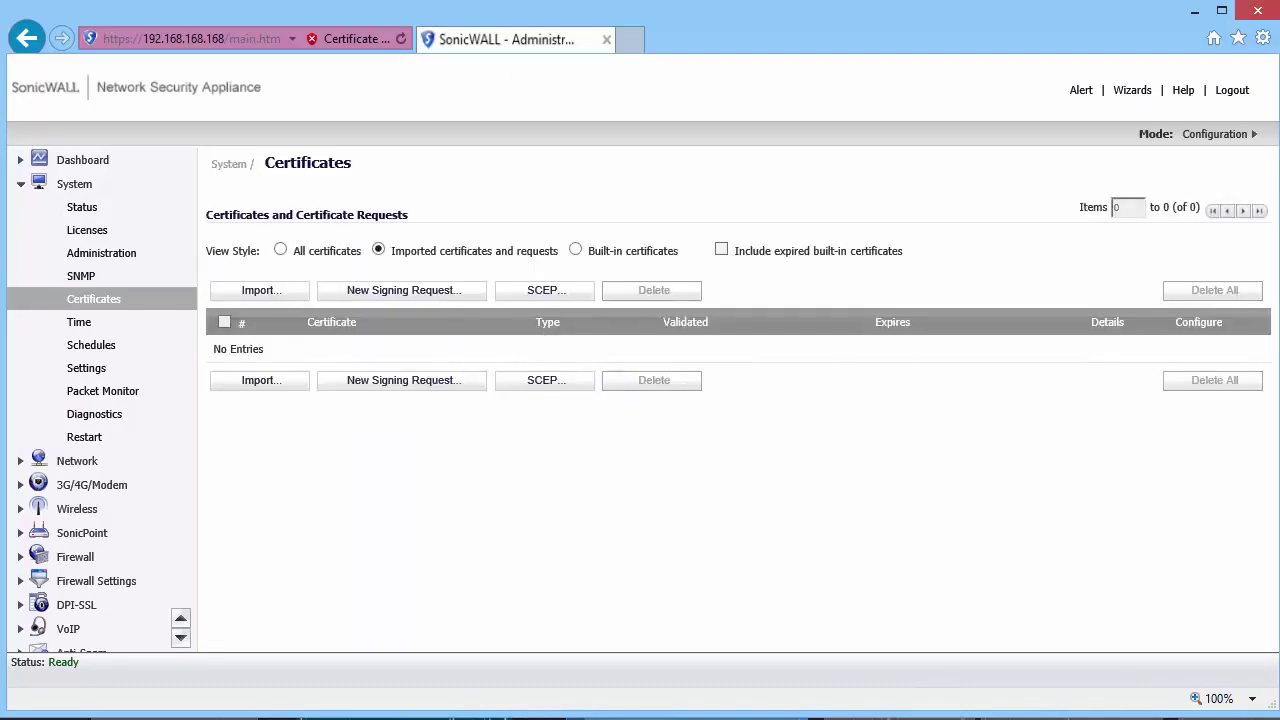
left_click(255, 378)
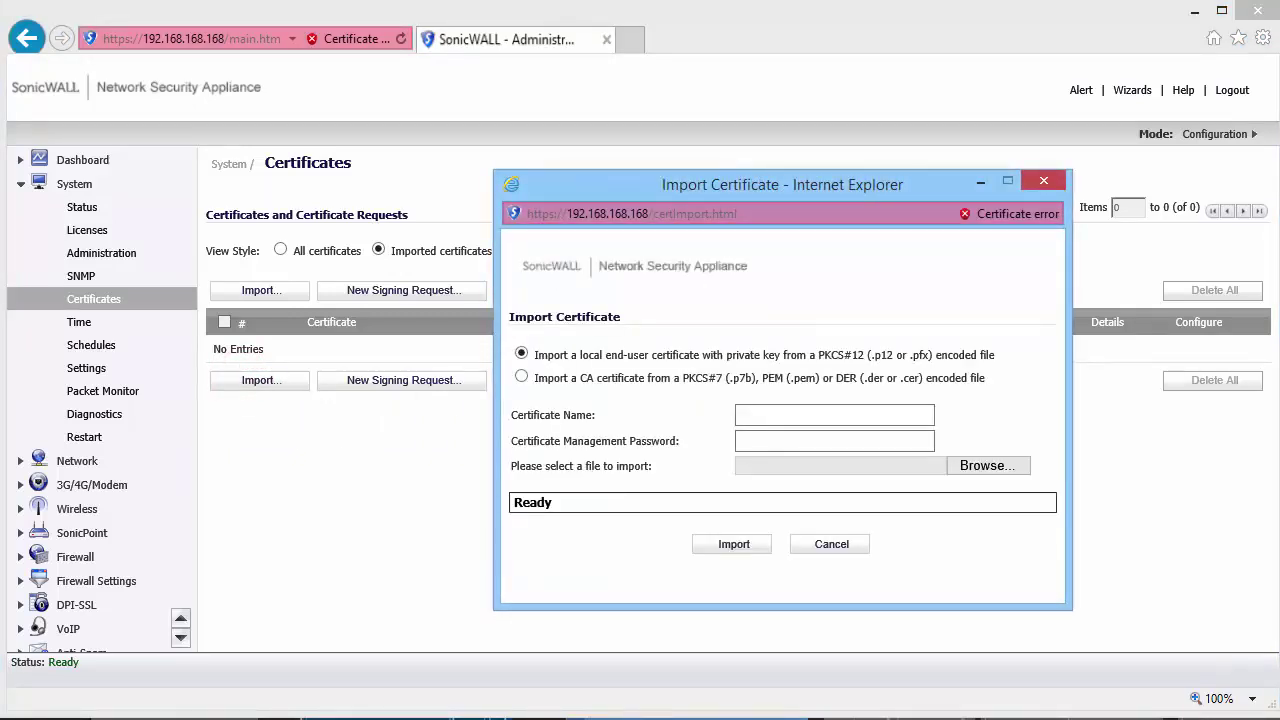
left_click(873, 412)
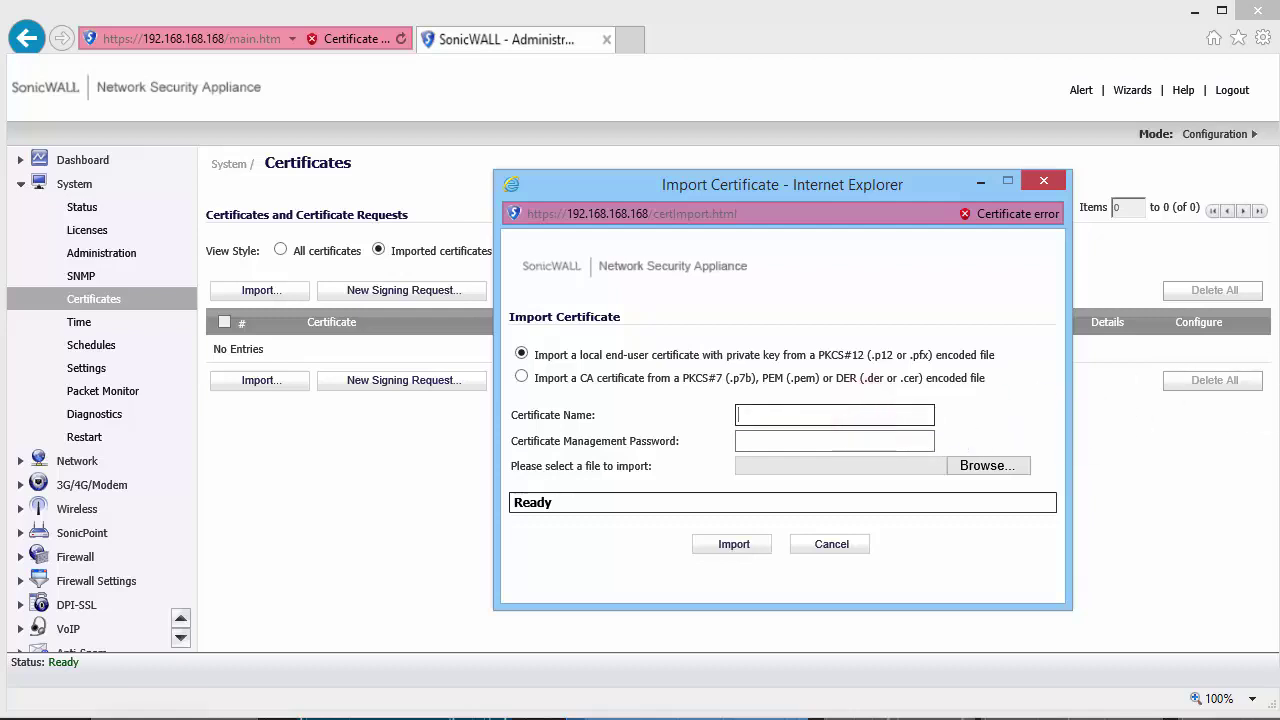
type("WANGroupVPN")
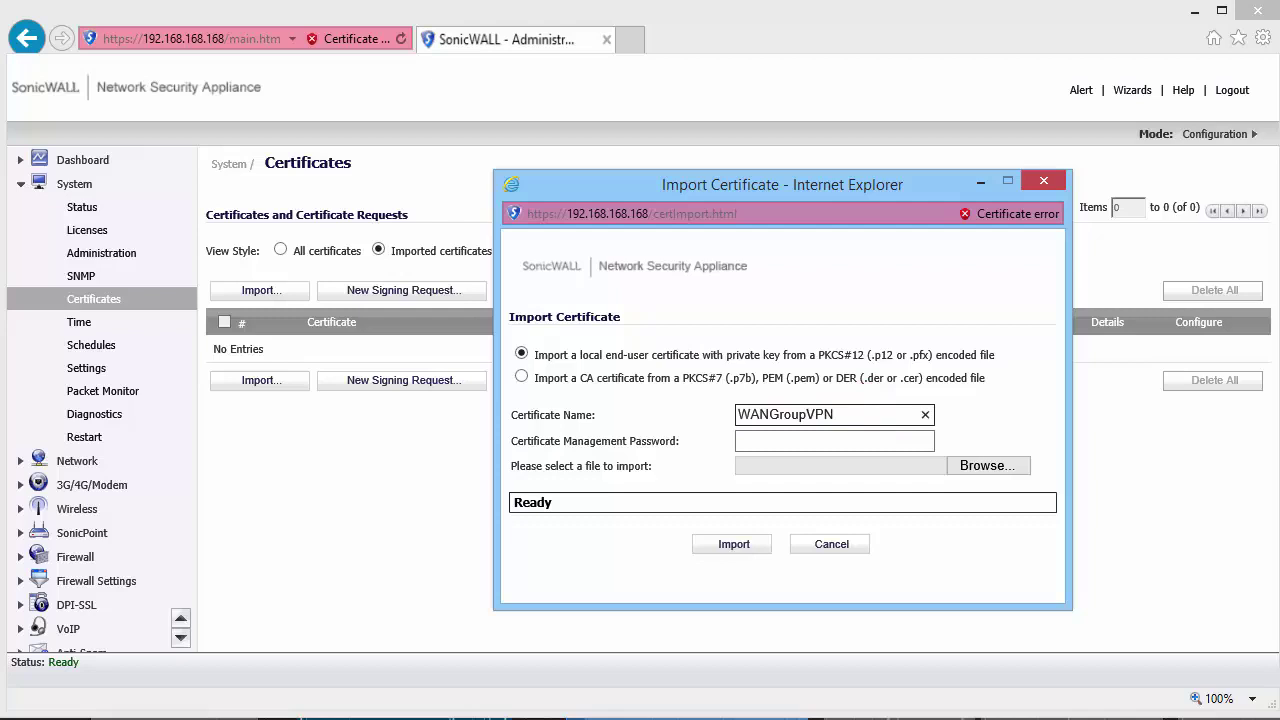
left_click(835, 441)
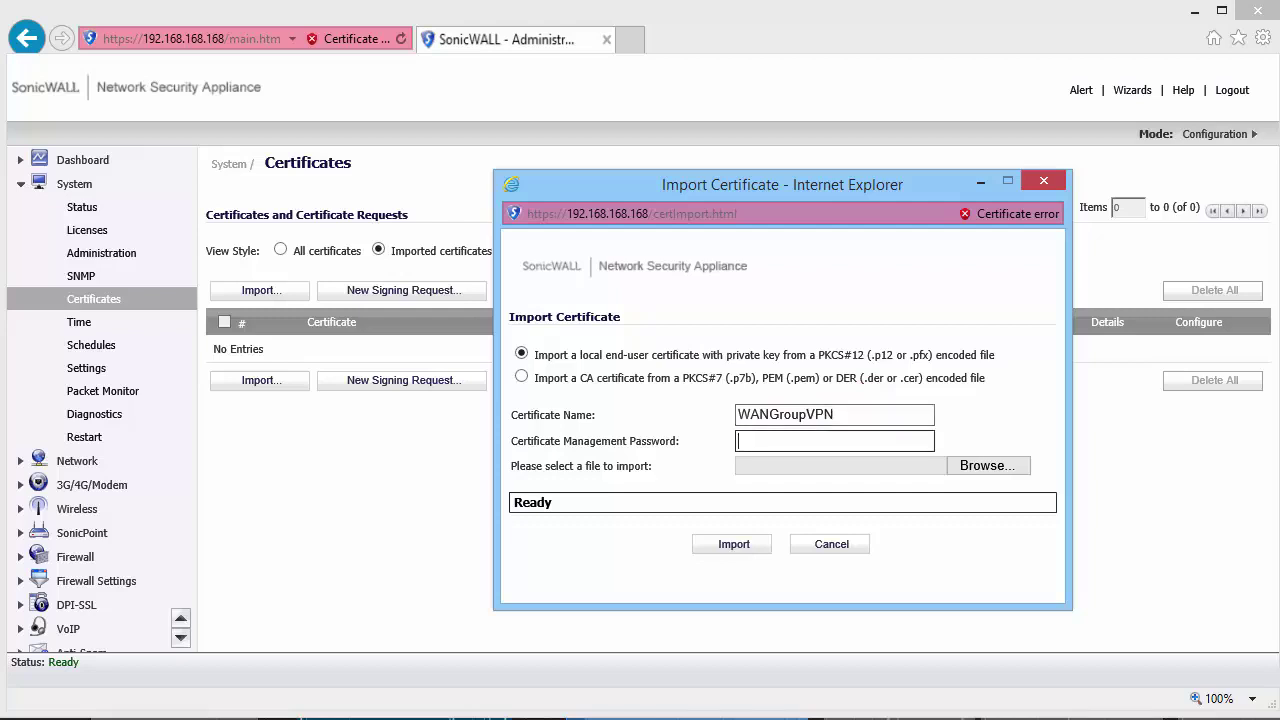
type("•••••••••")
left_click(980, 470)
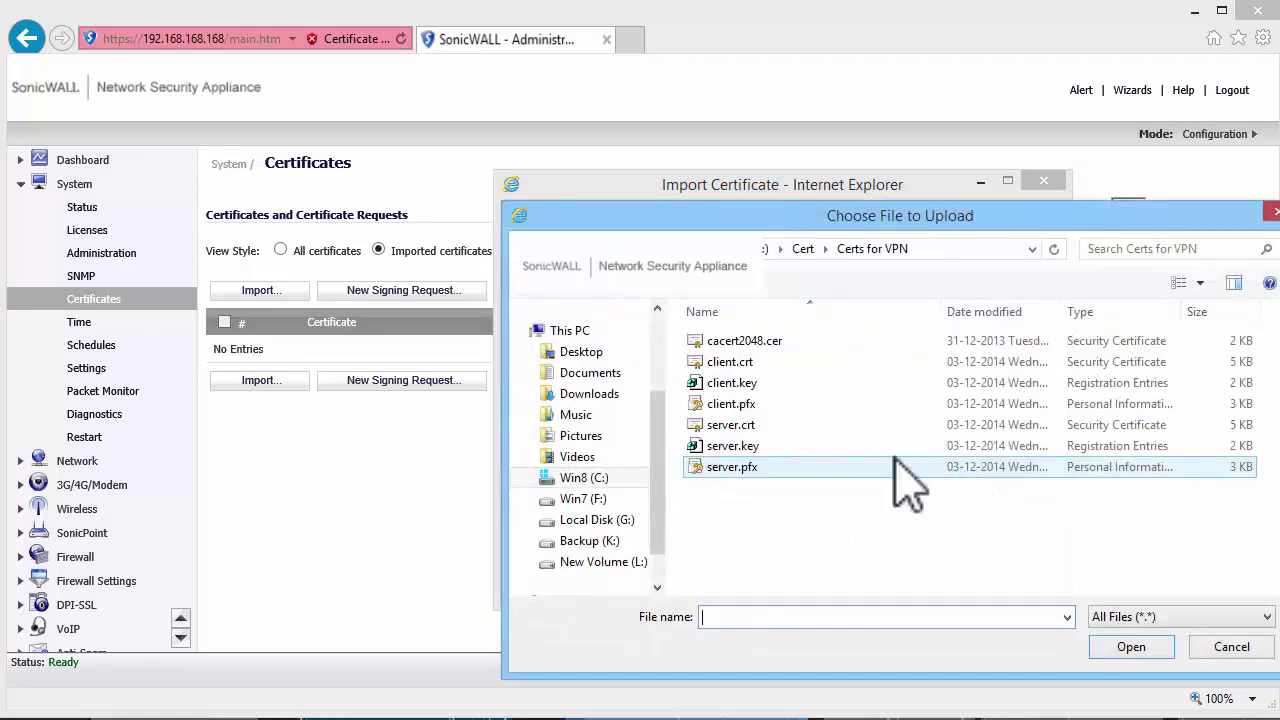
left_click(724, 467)
double_click(724, 467)
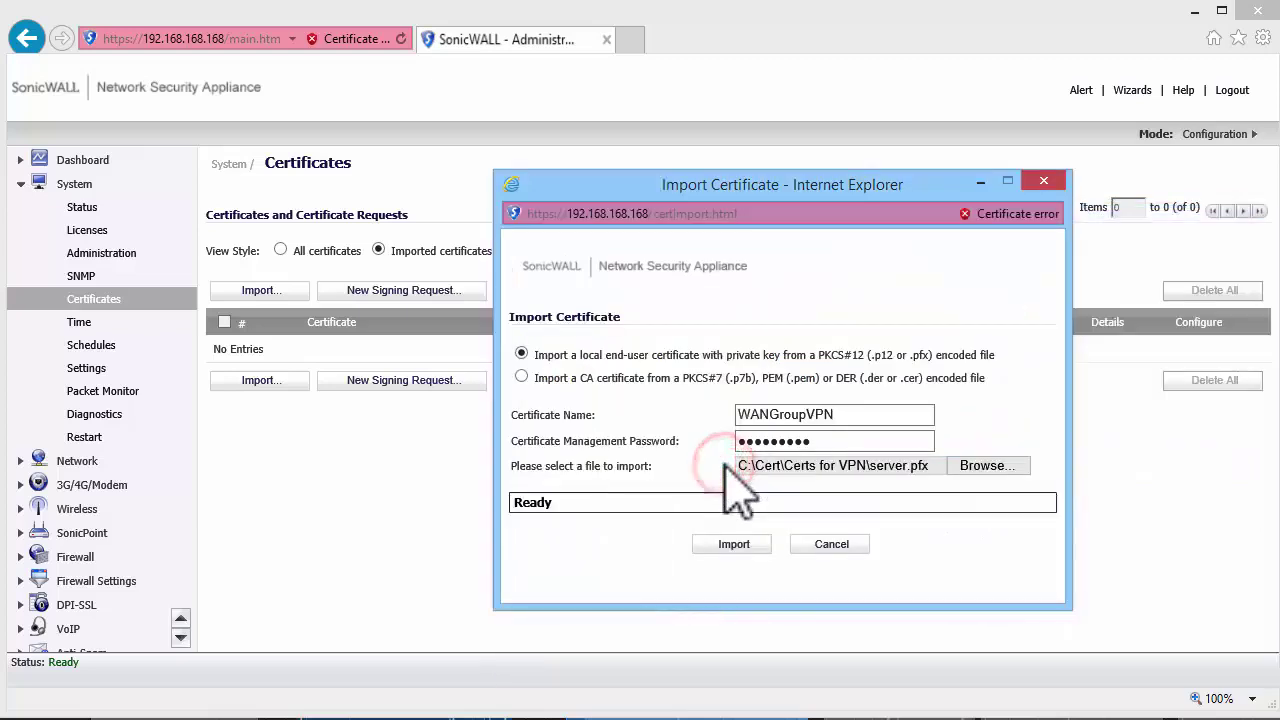
left_click(702, 548)
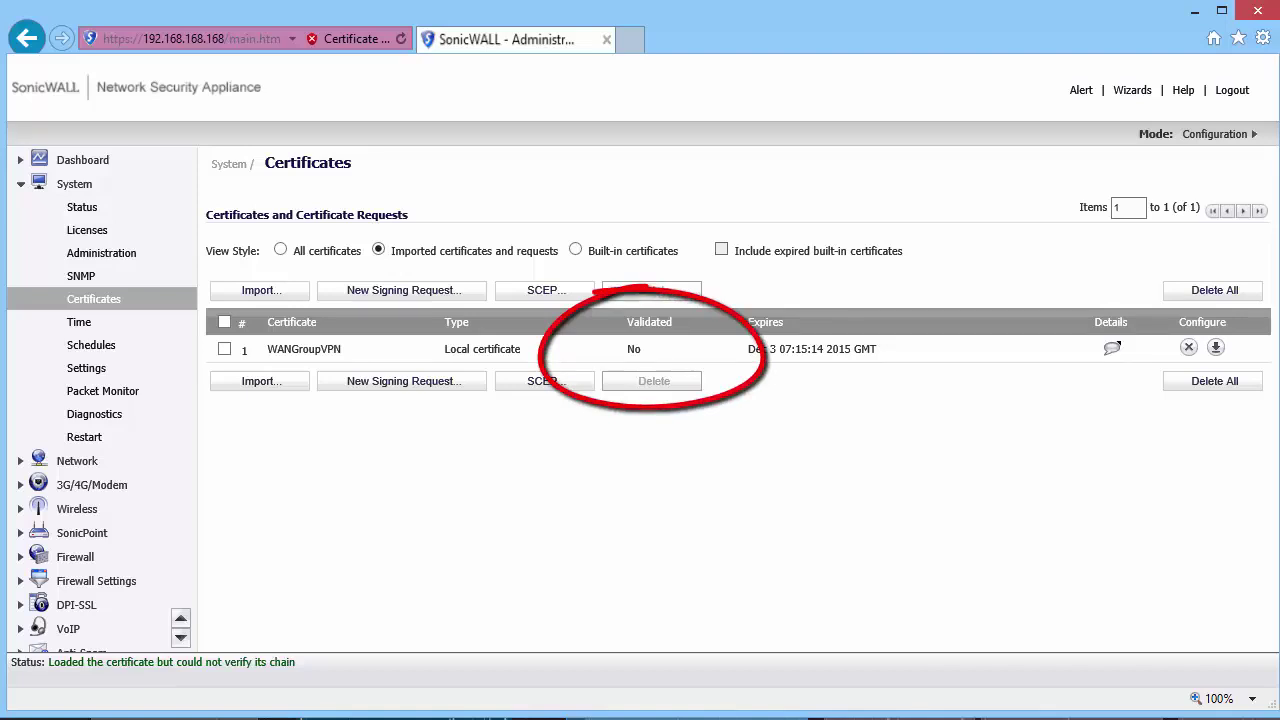
- Import cacert2048.cer as a CA certificate on the firewall
left_click(263, 381)
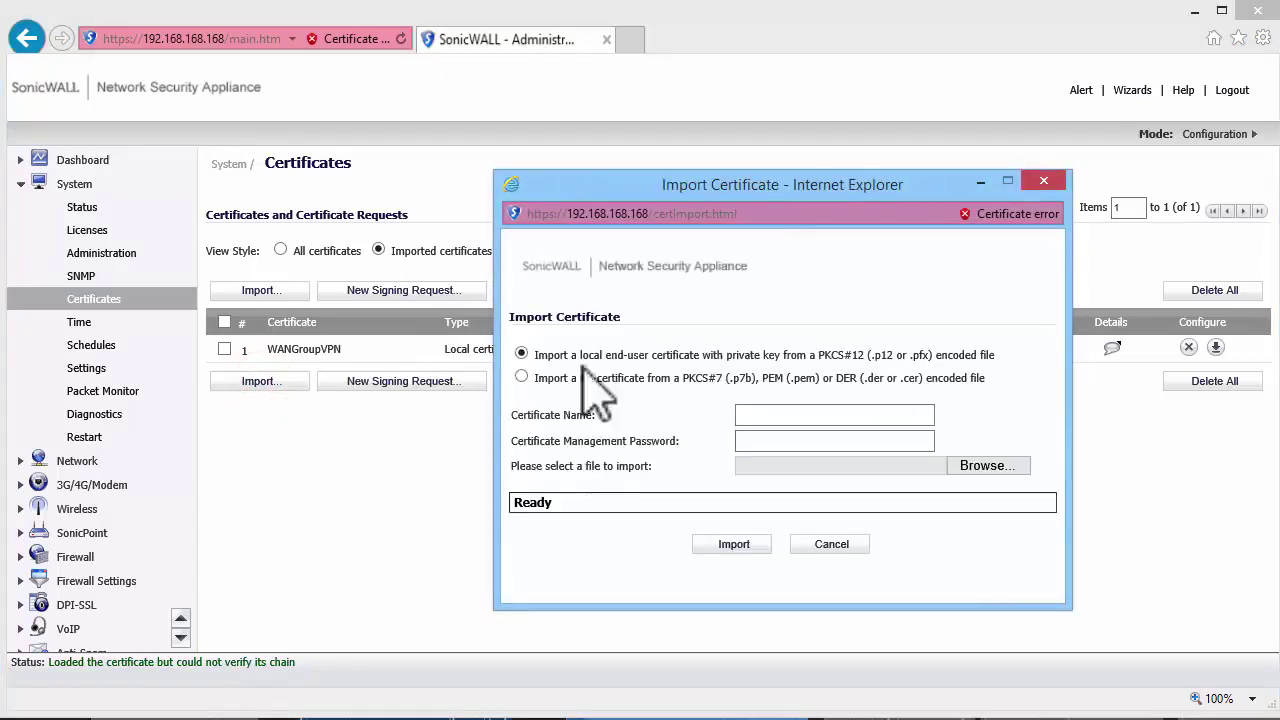
left_click(521, 377)
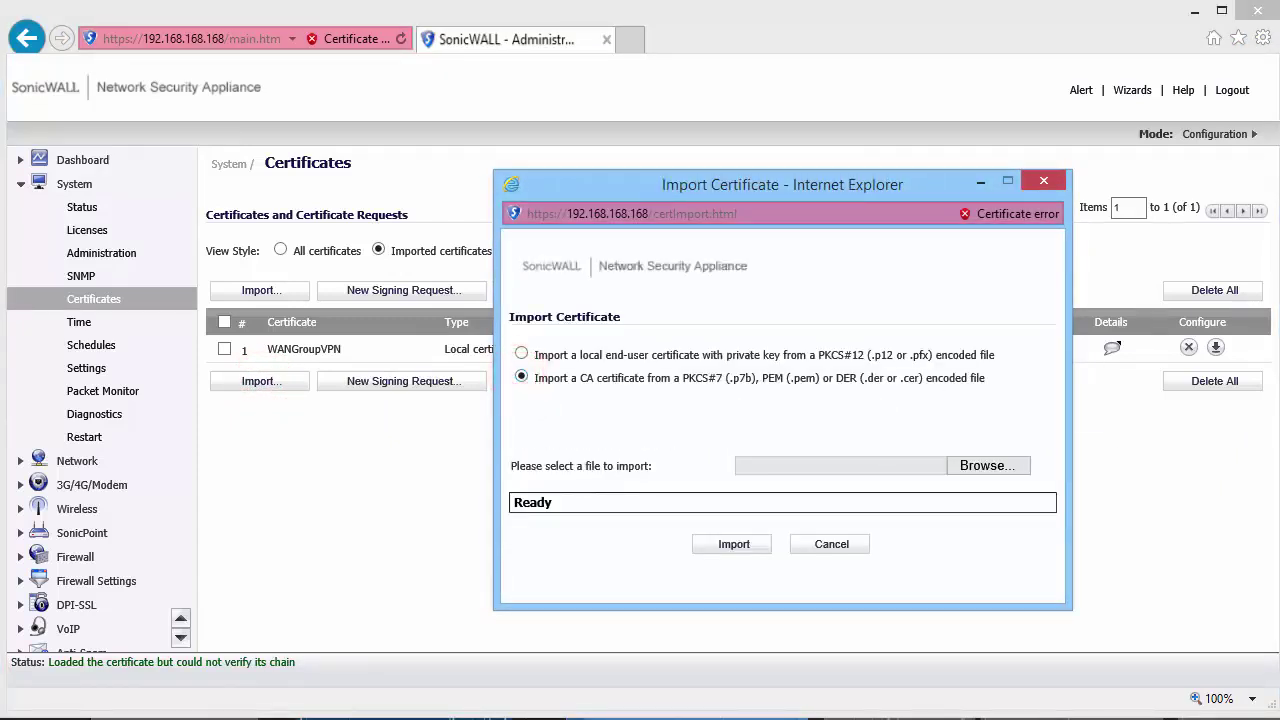
left_click(1000, 468)
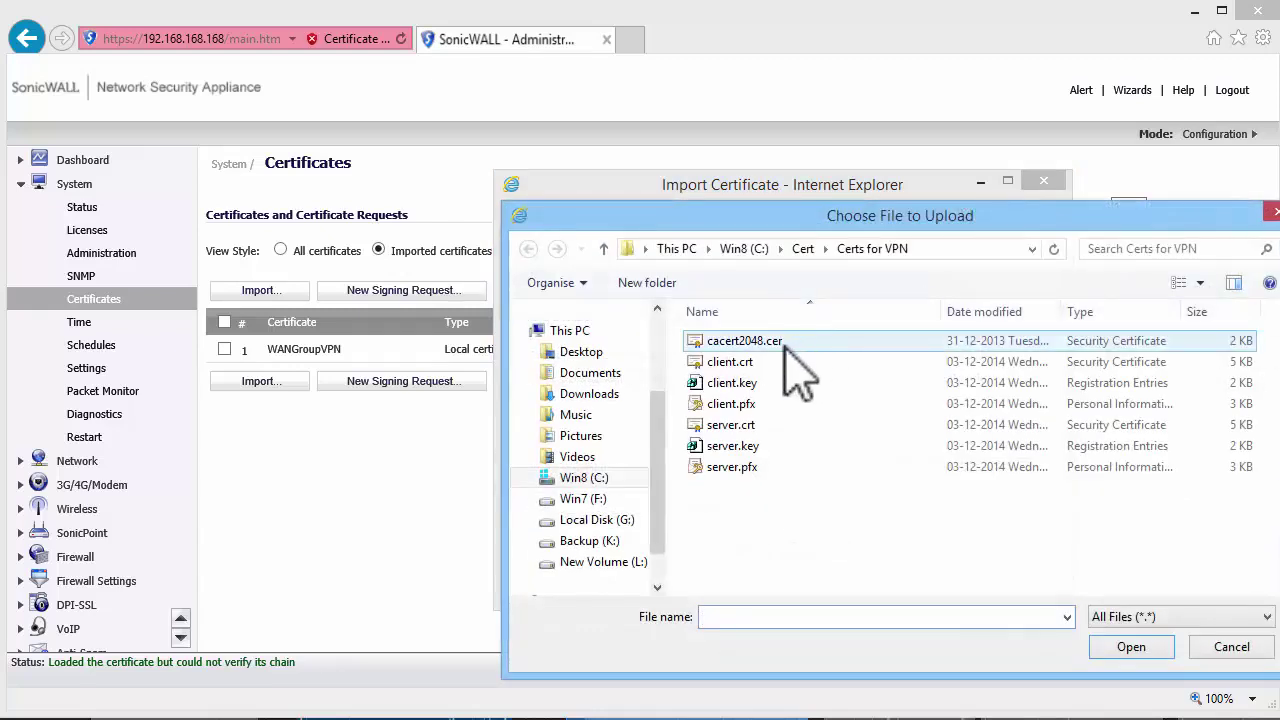
double_click(778, 344)
left_click(742, 544)
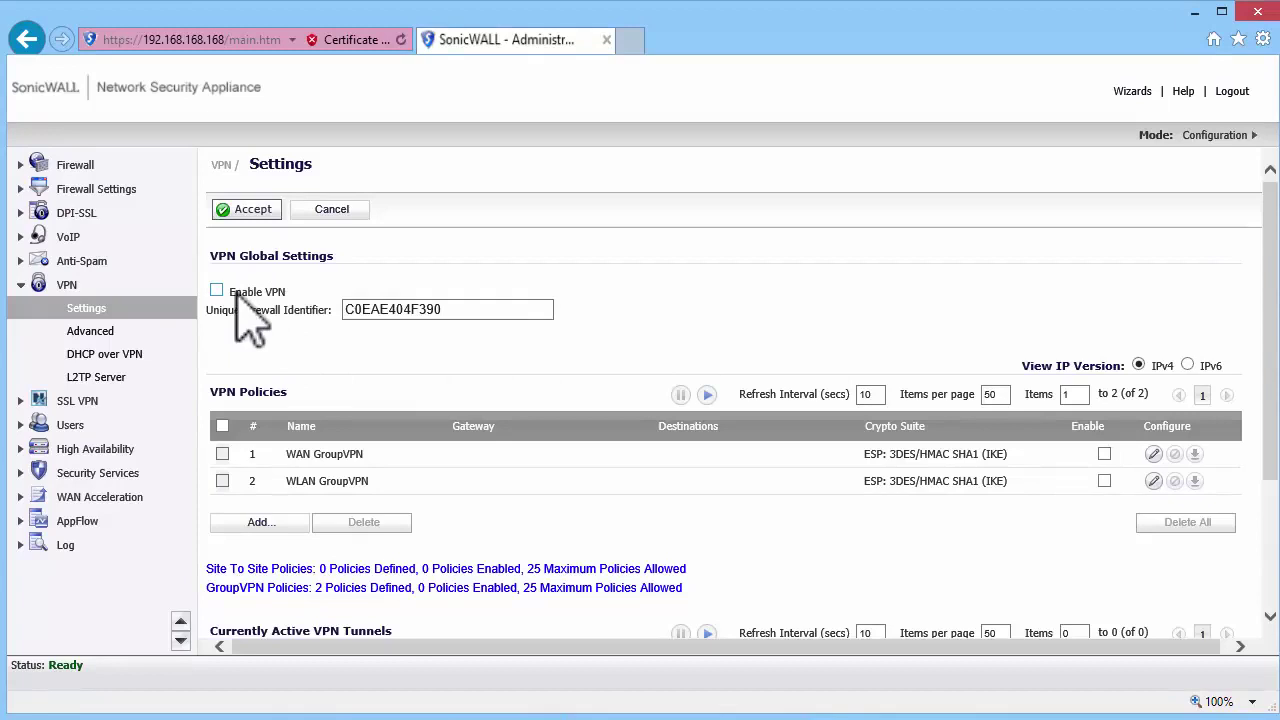
- Enable VPN and set WAN GroupVPN authentication to IKE using 3rd Party Certificates
left_click(216, 290)
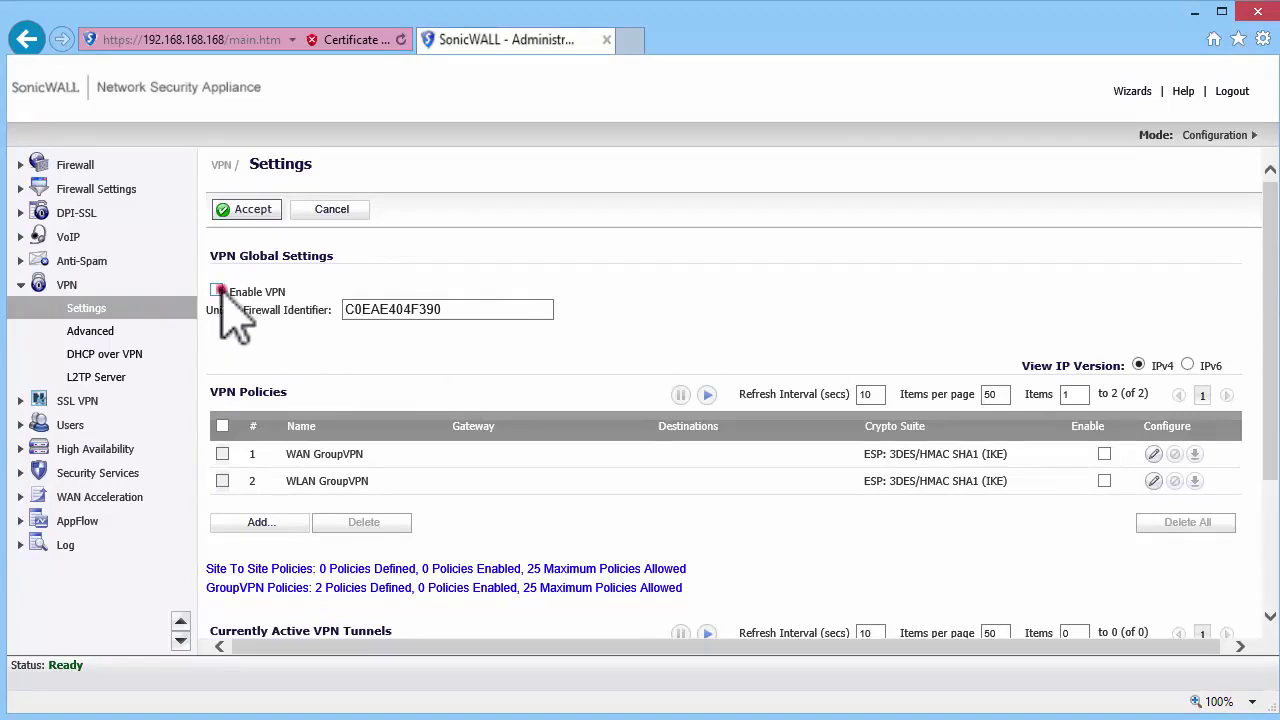
left_click(1172, 453)
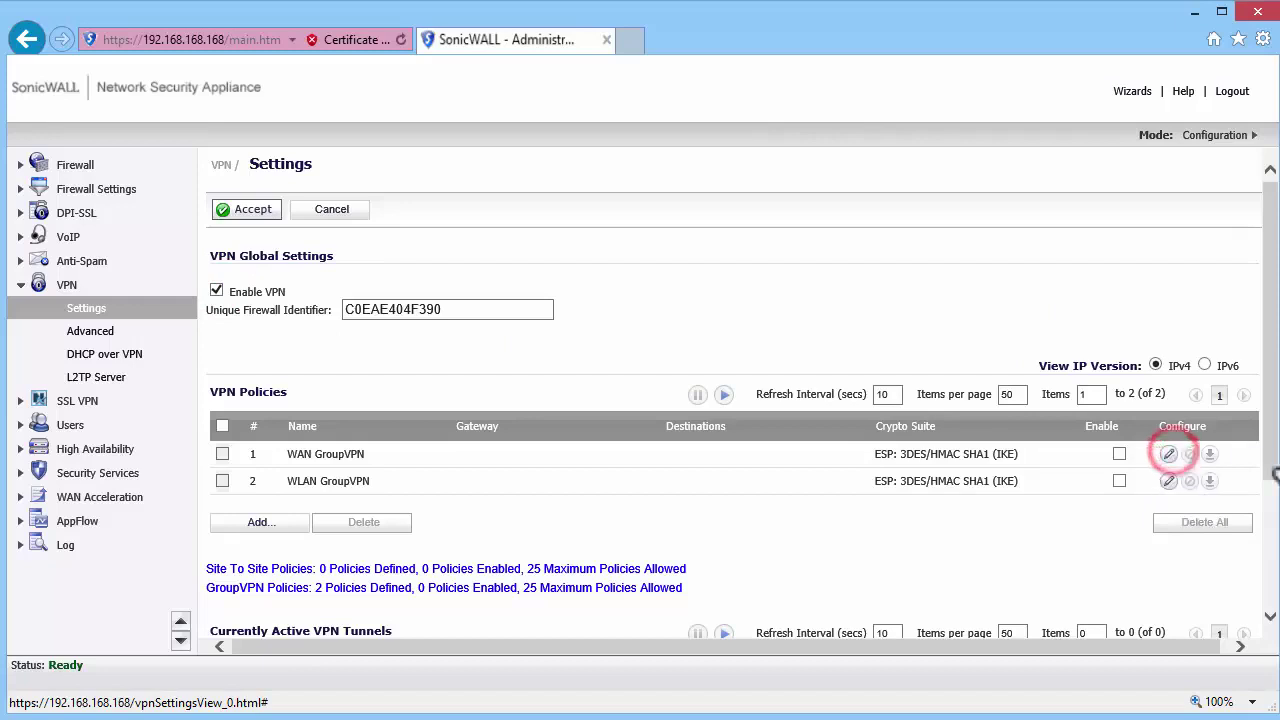
left_click(860, 180)
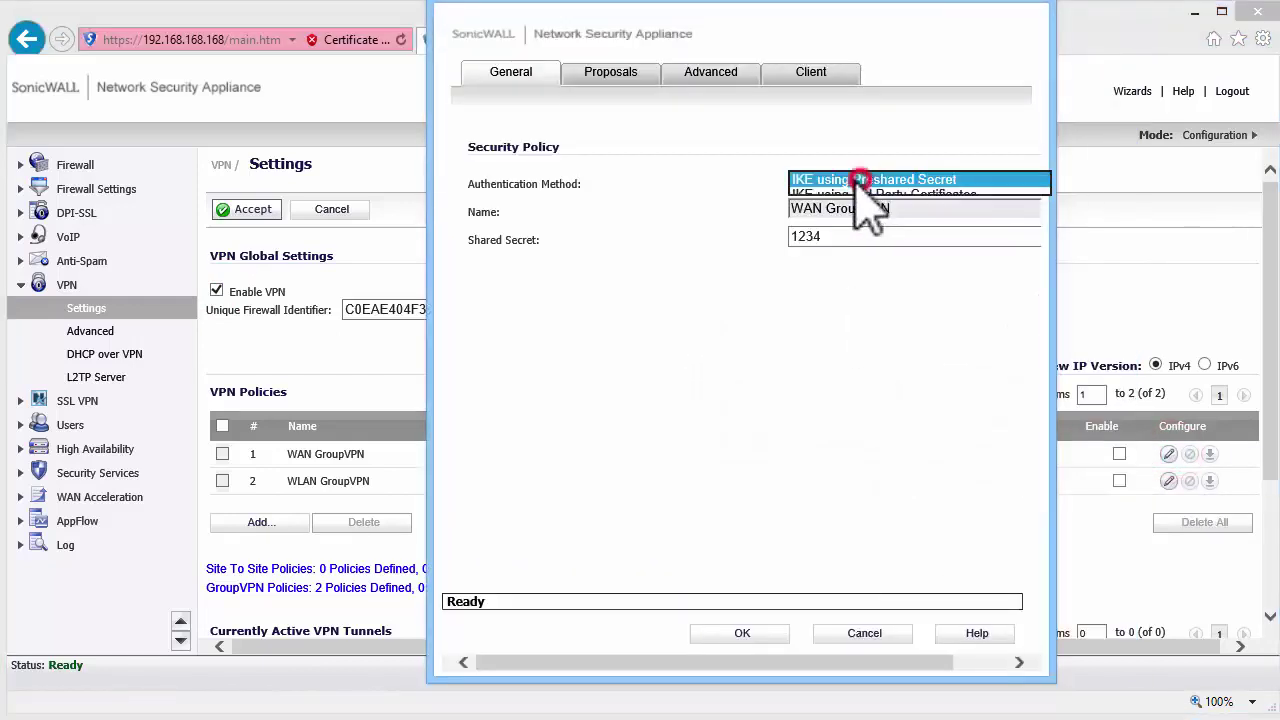
left_click(852, 194)
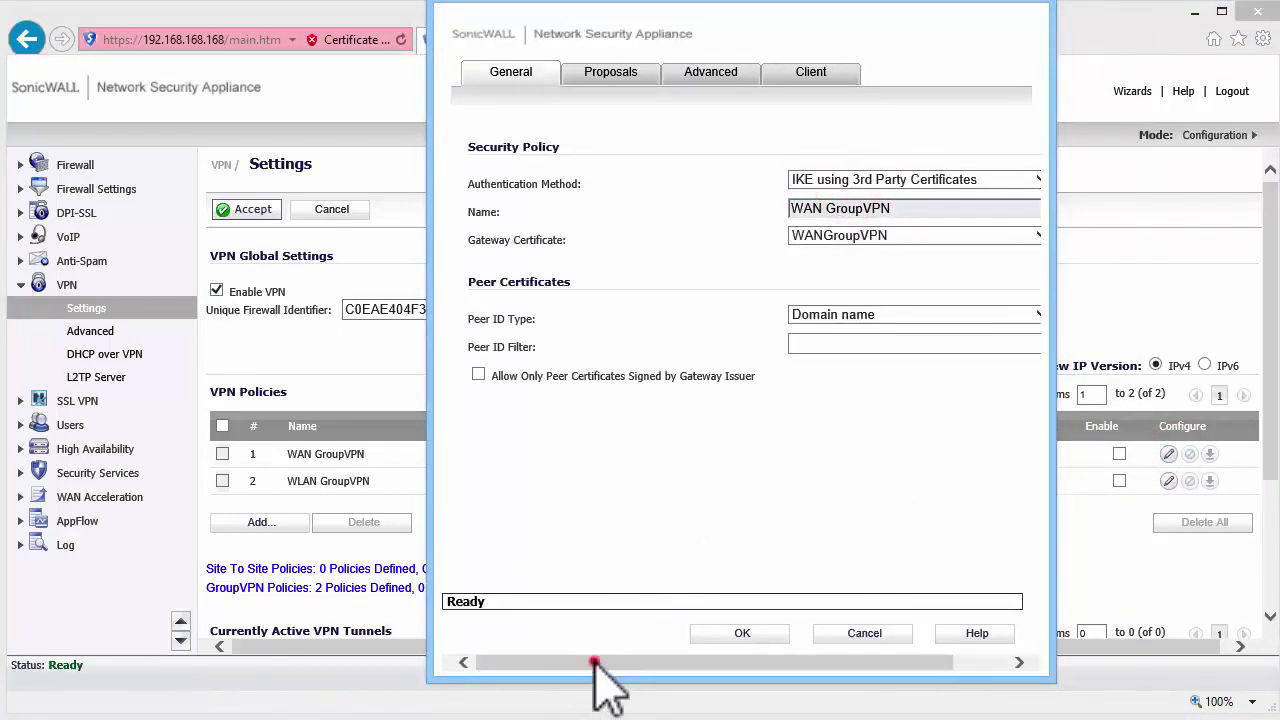
left_click_drag(594, 666, 623, 686)
- Fill the peer filter with the client certificate's CN, replacing its client-1 host part with '*'
left_click(877, 314)
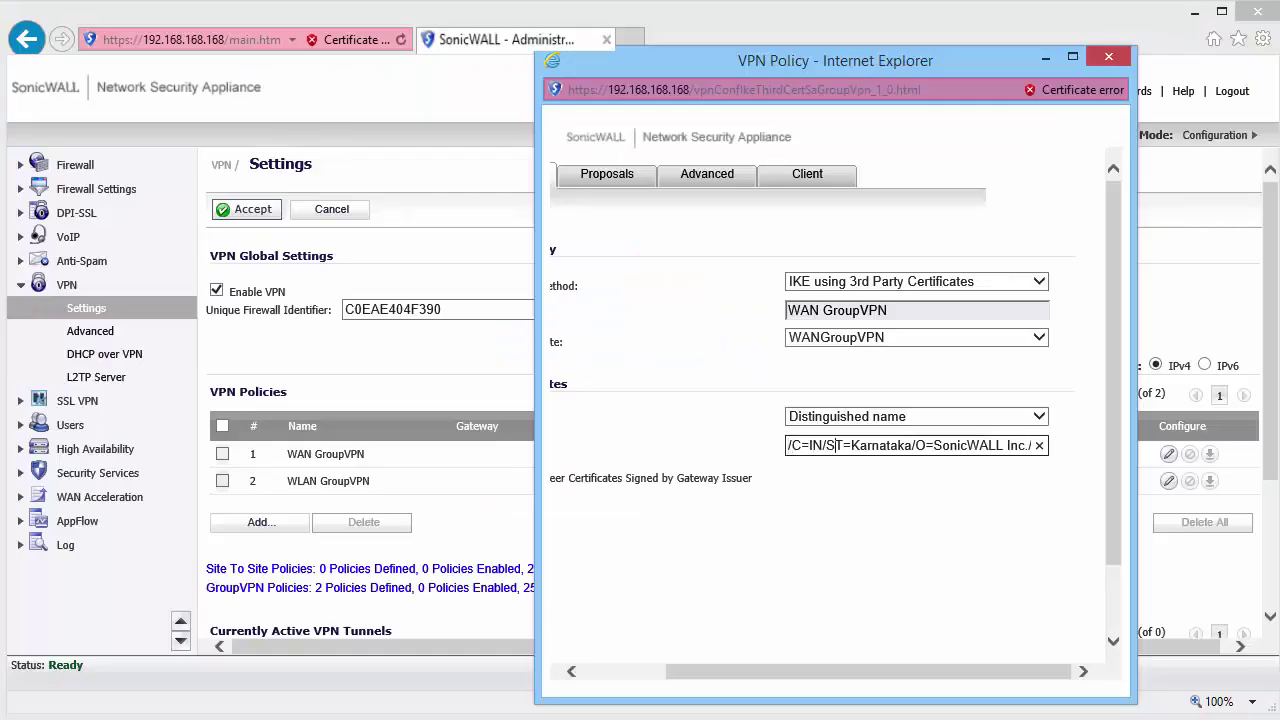
key("ctrl+a")
key("BackSpace")
type("O=SonicWALL Inc.")
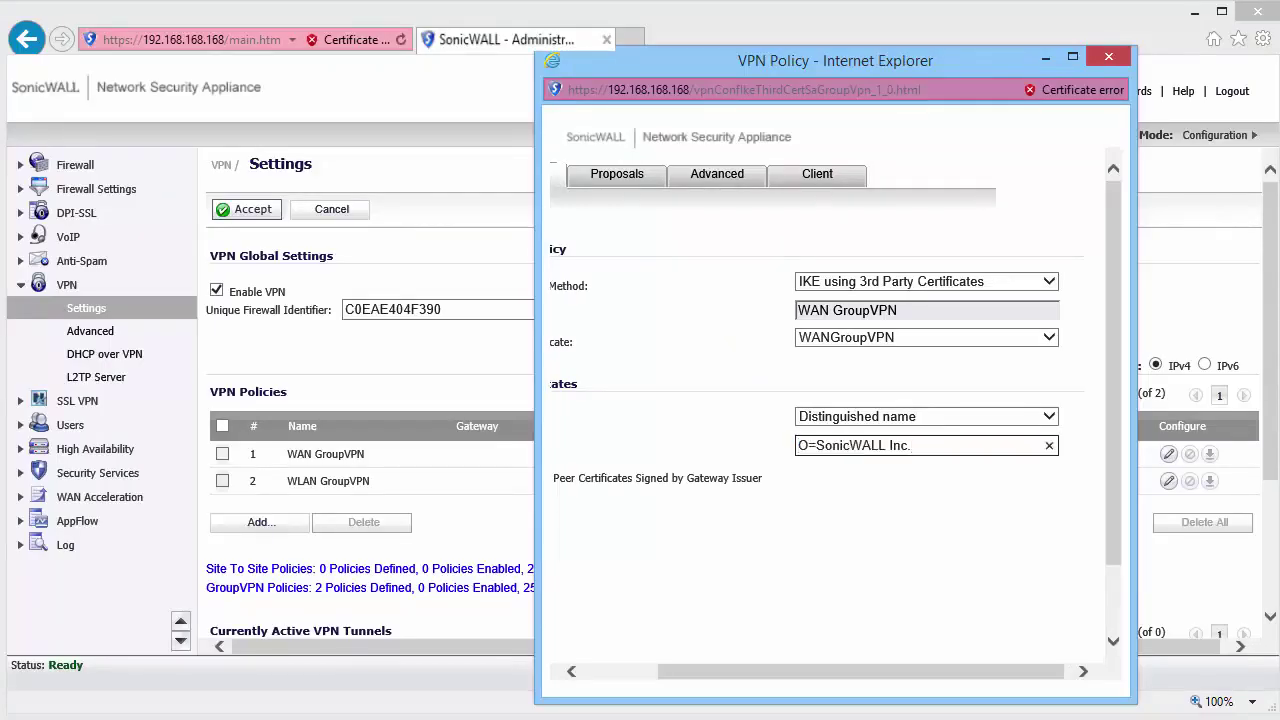
key("ctrl+a")
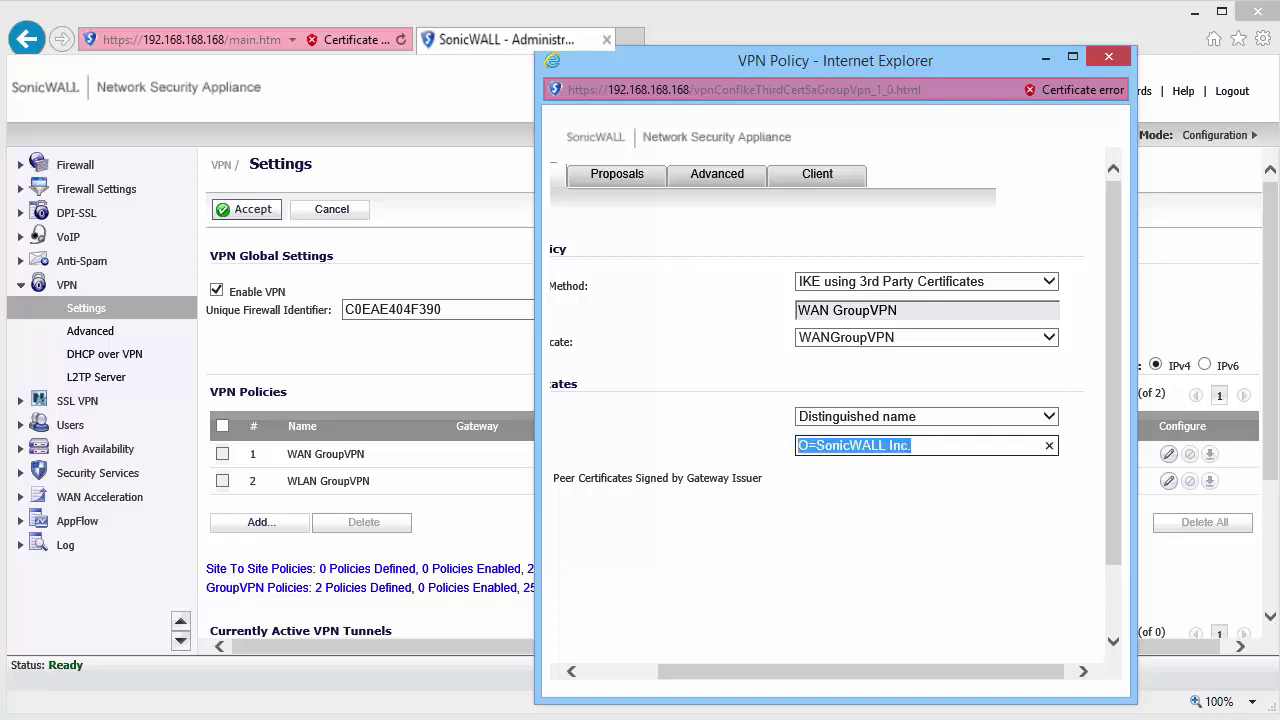
key("BackSpace")
type("CN=client-1.kb-soniclab.local")
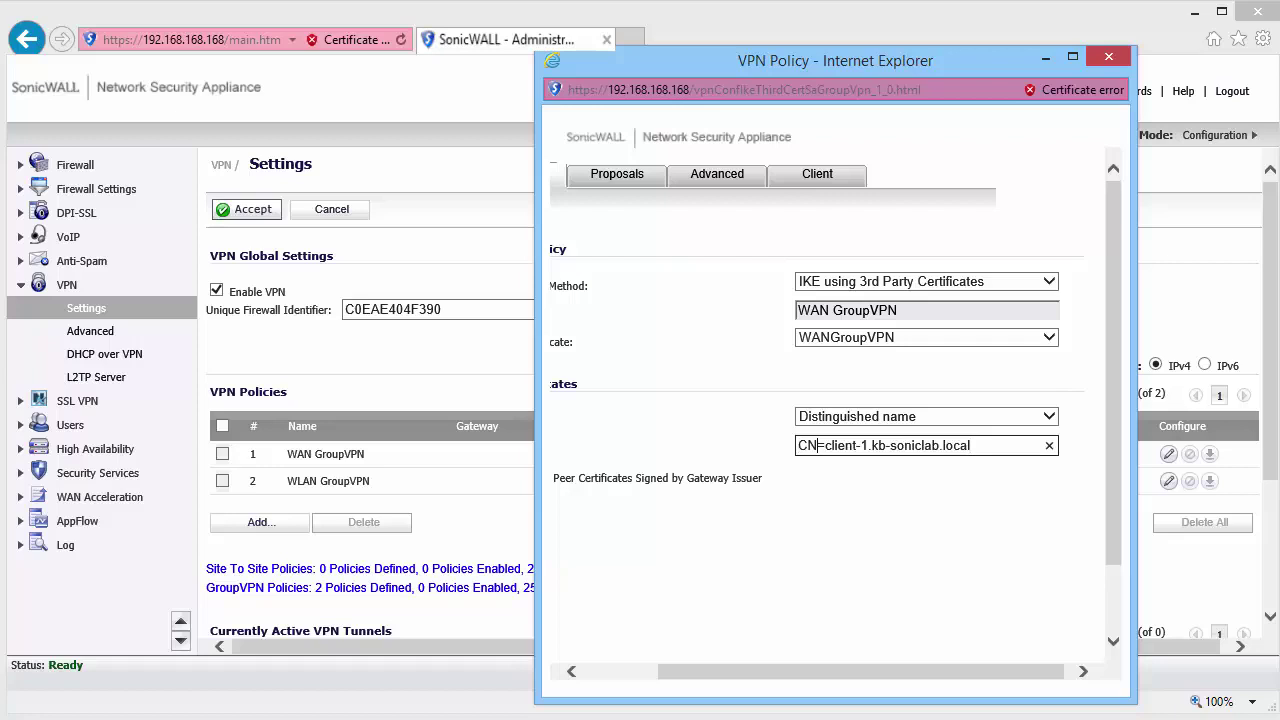
key("ctrl+shift+Right")
key("ctrl+shift+Right")
key("BackSpace")
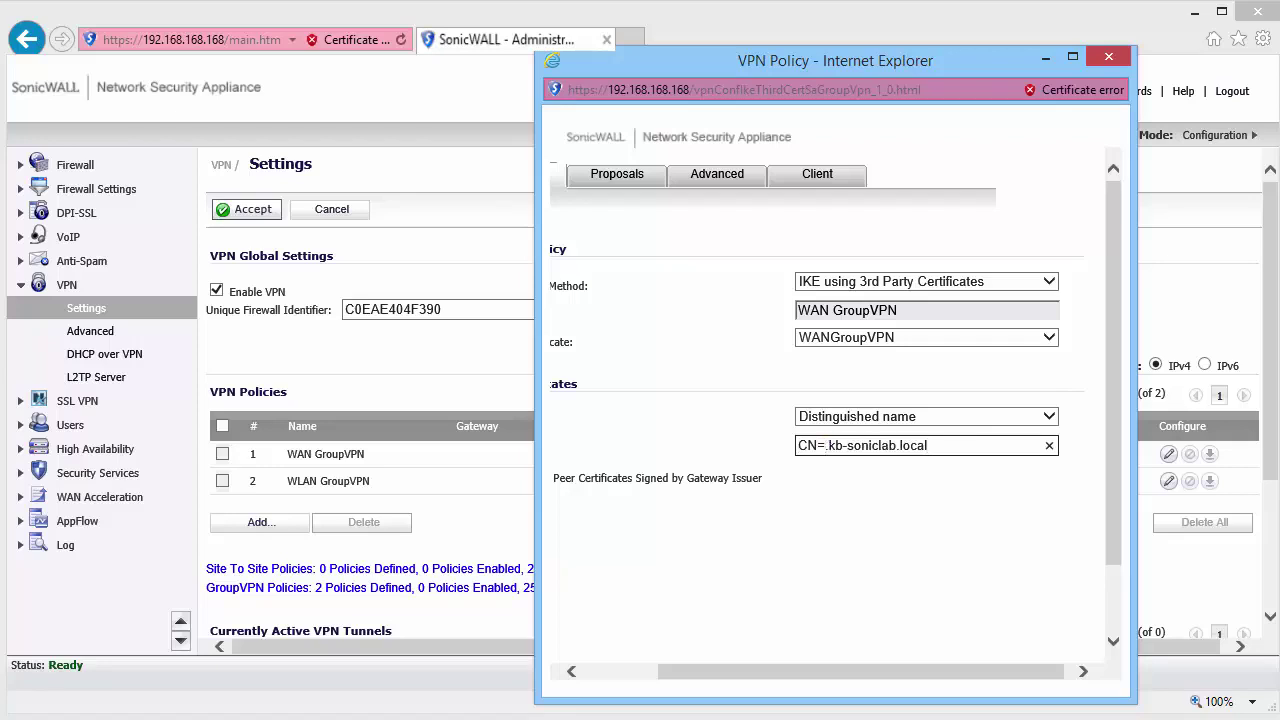
type("*")
key("shift+Tab")
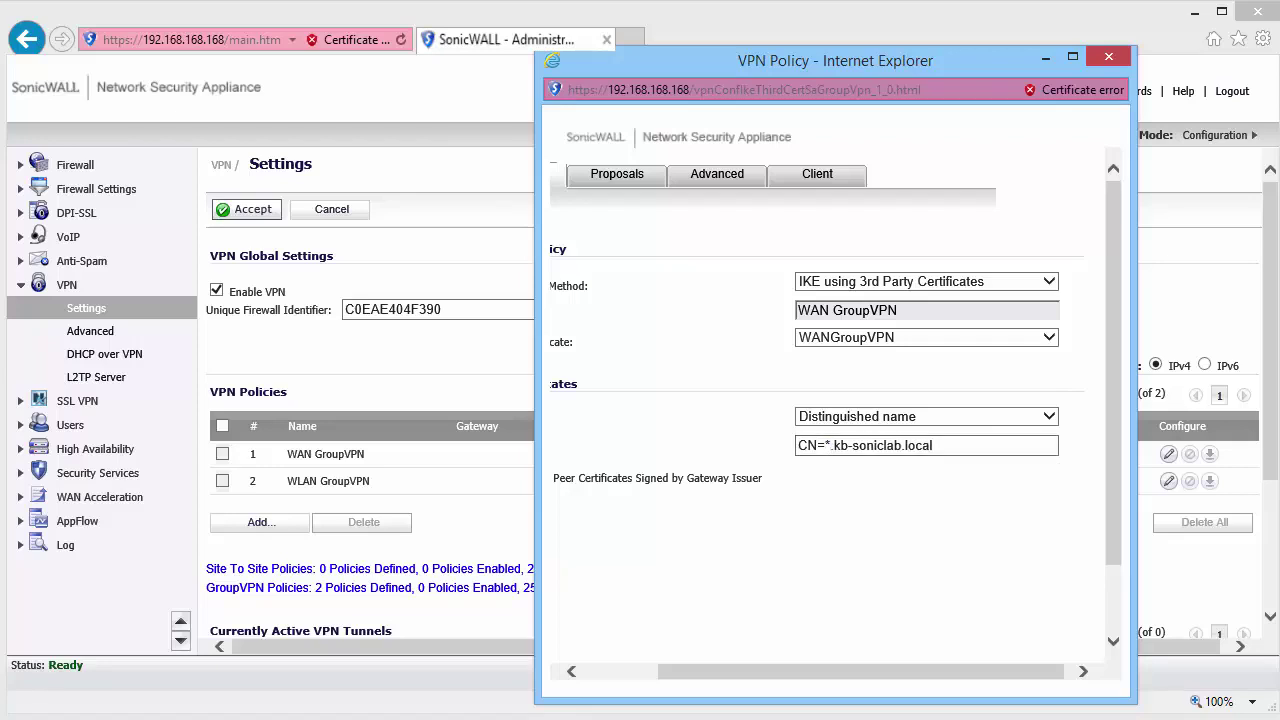
key("alt+Down")
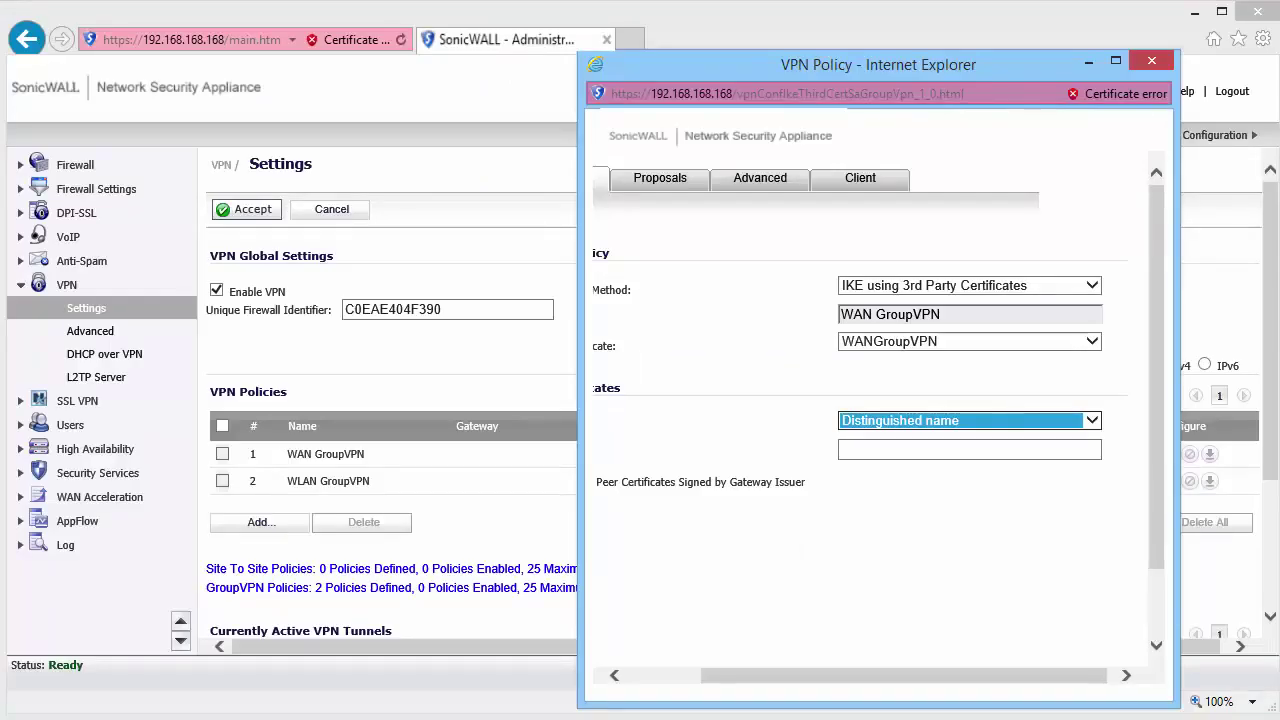
left_click(984, 421)
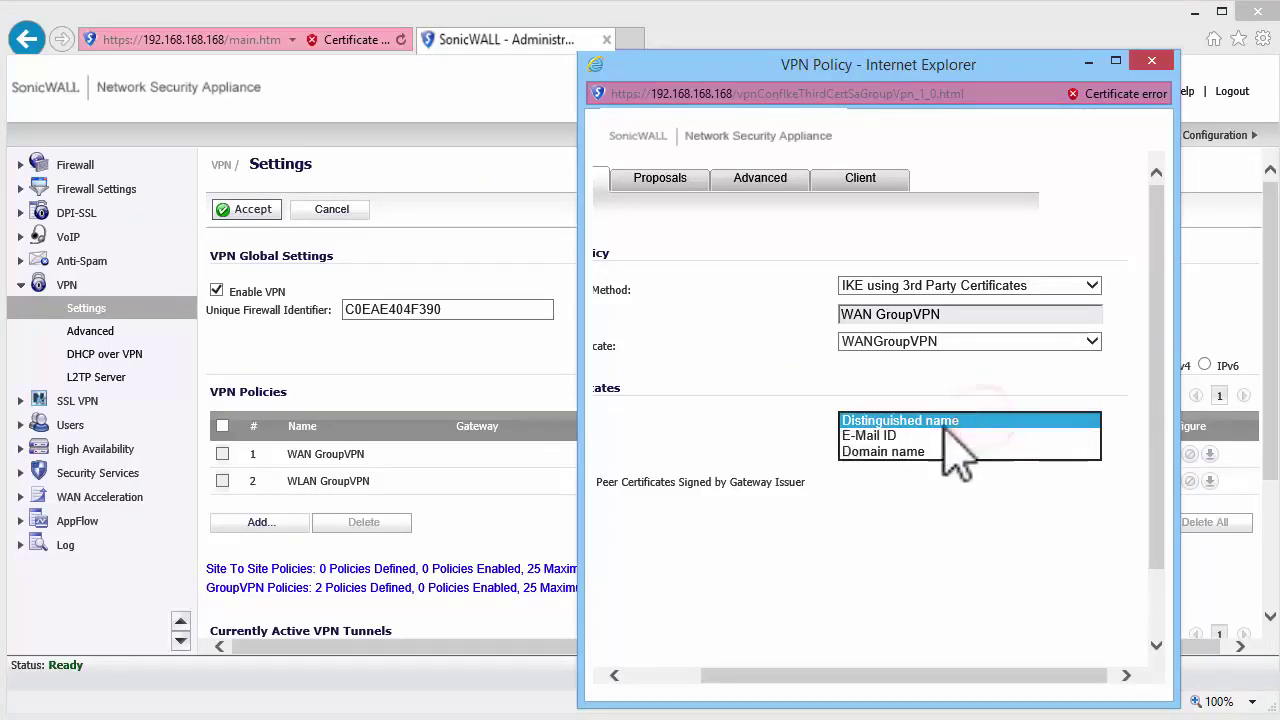
left_click(890, 436)
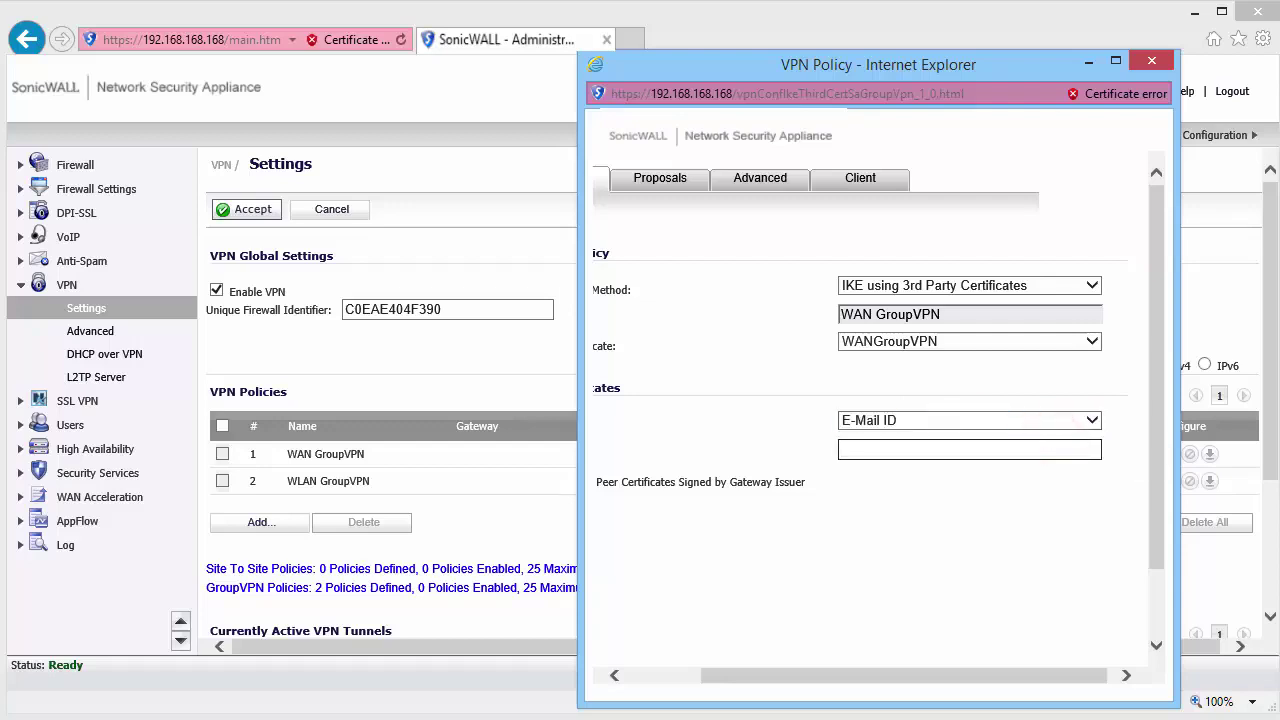
type("*@kb-soniclab.local")
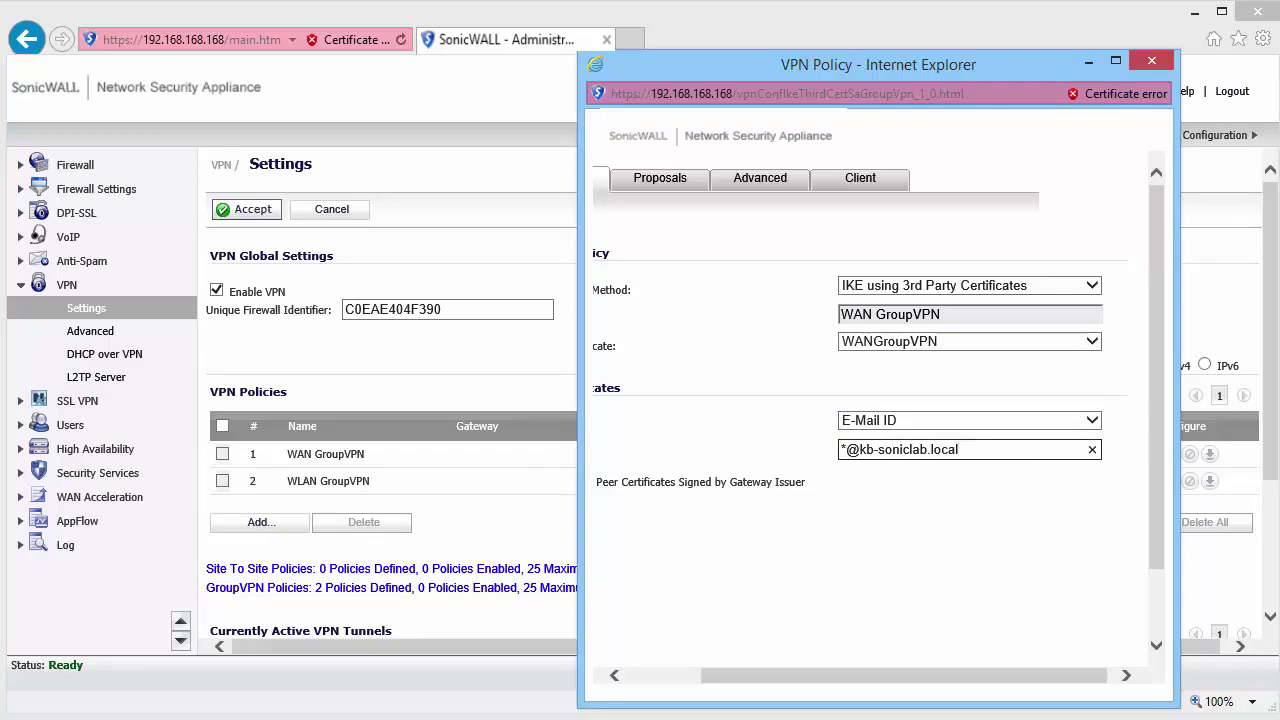
- Set the Client Virtual Adapter to DHCP Lease and save the WAN GroupVPN policy
left_click(660, 184)
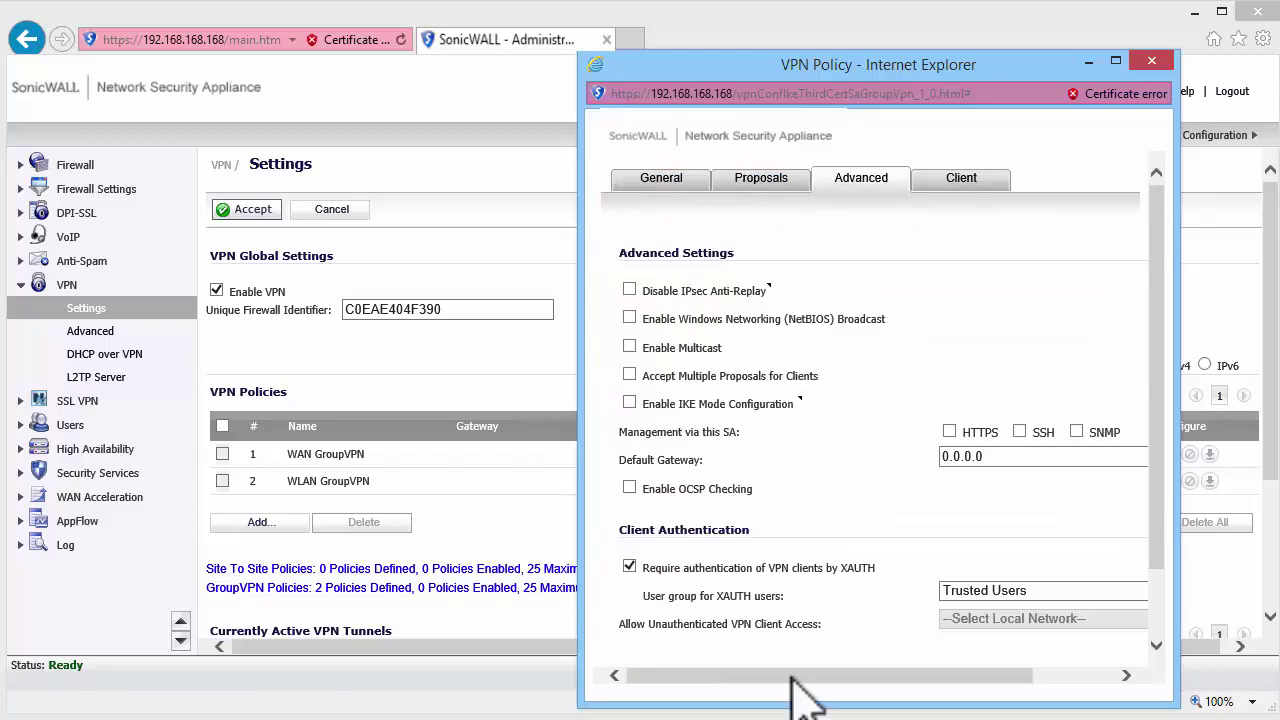
left_click_drag(792, 678, 688, 676)
left_click(890, 180)
left_click(968, 366)
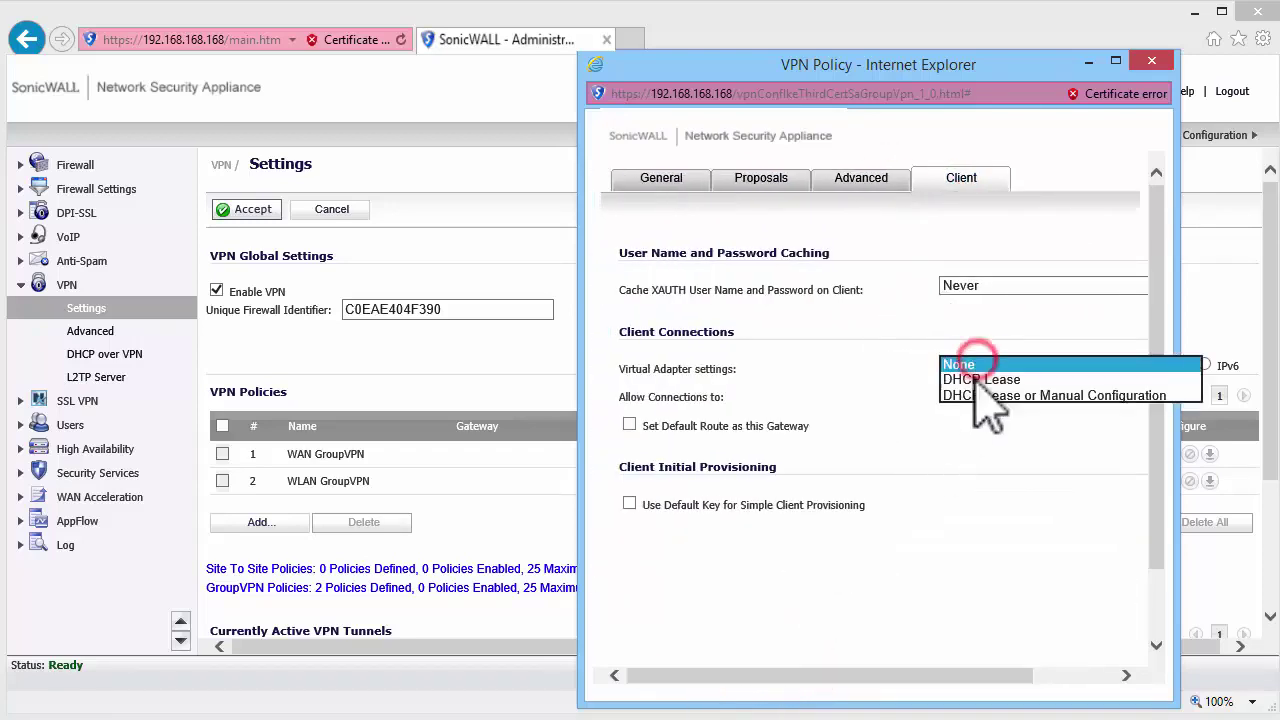
left_click(975, 381)
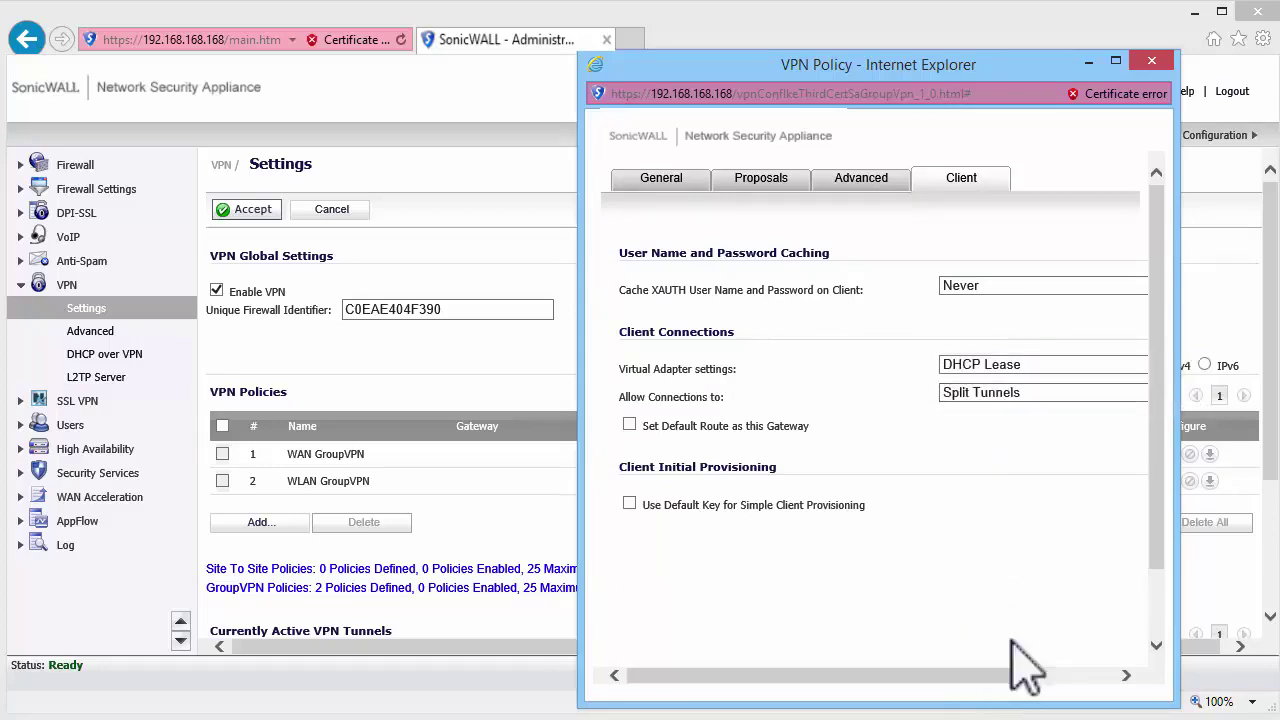
left_click(1155, 613)
left_click(850, 654)
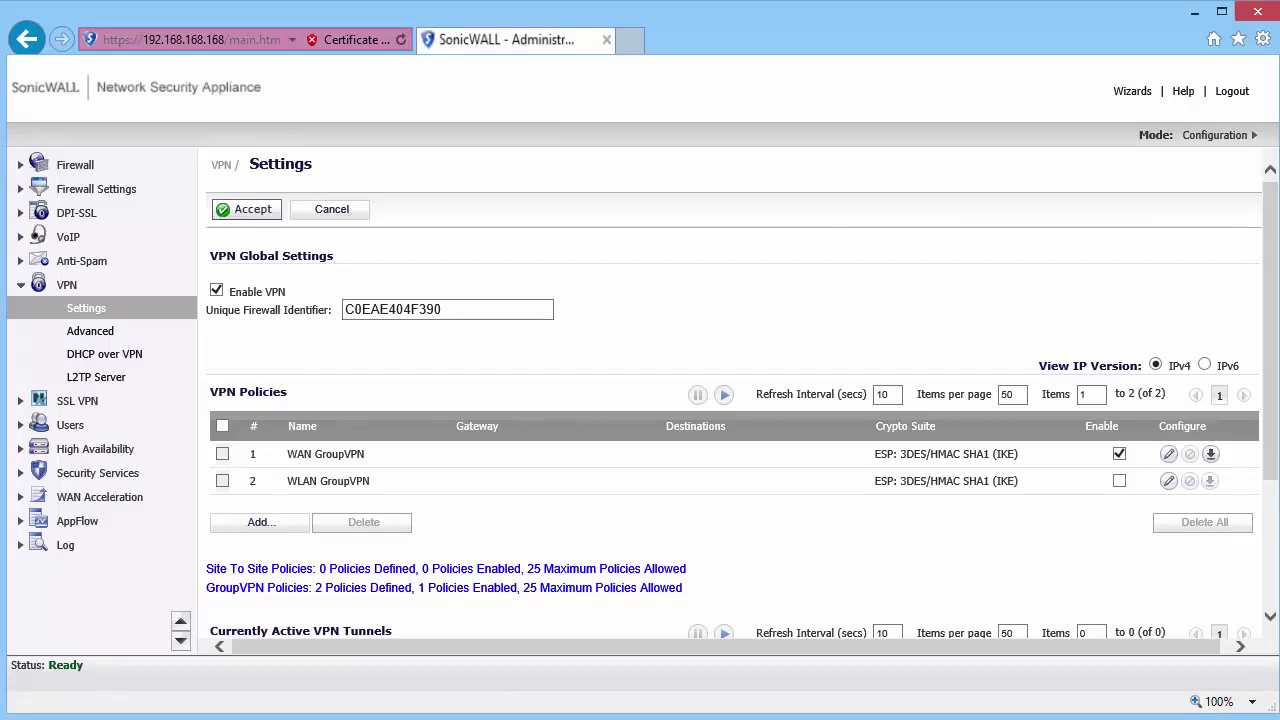
- Make DHCP over VPN use the internal DHCP server for Global VPN Clients, then check DHCP Server
left_click(118, 354)
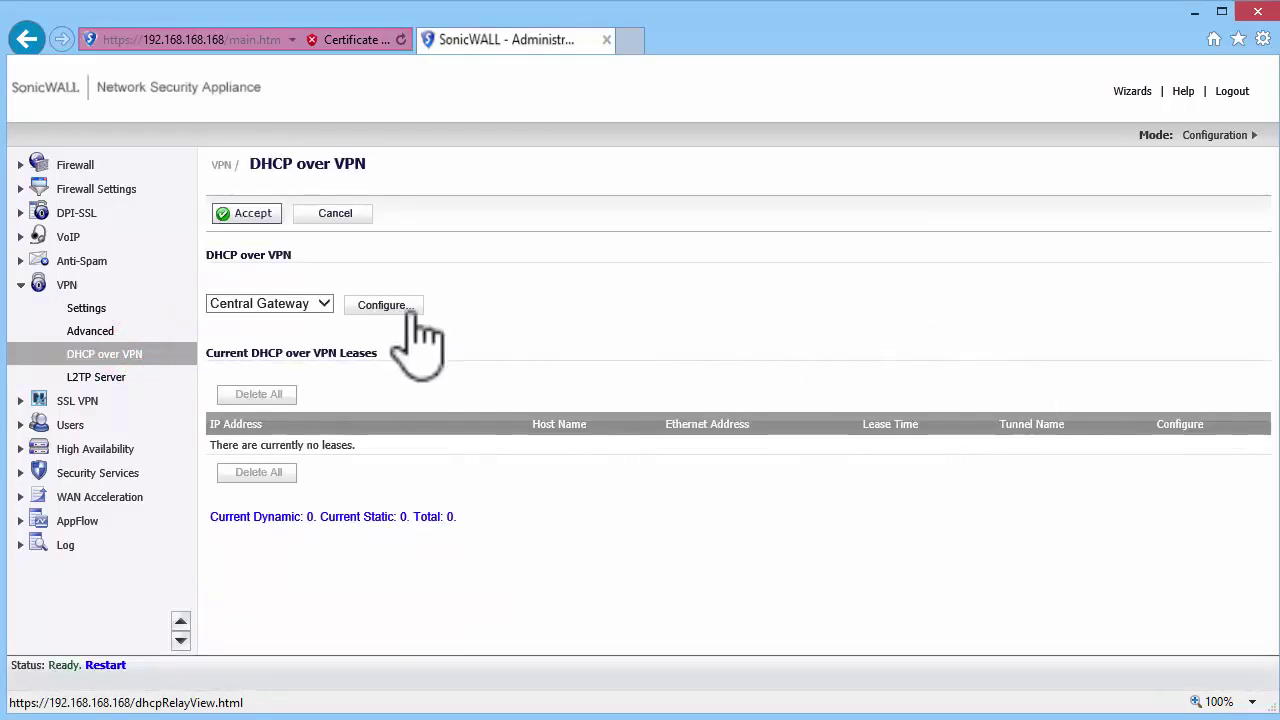
left_click(386, 305)
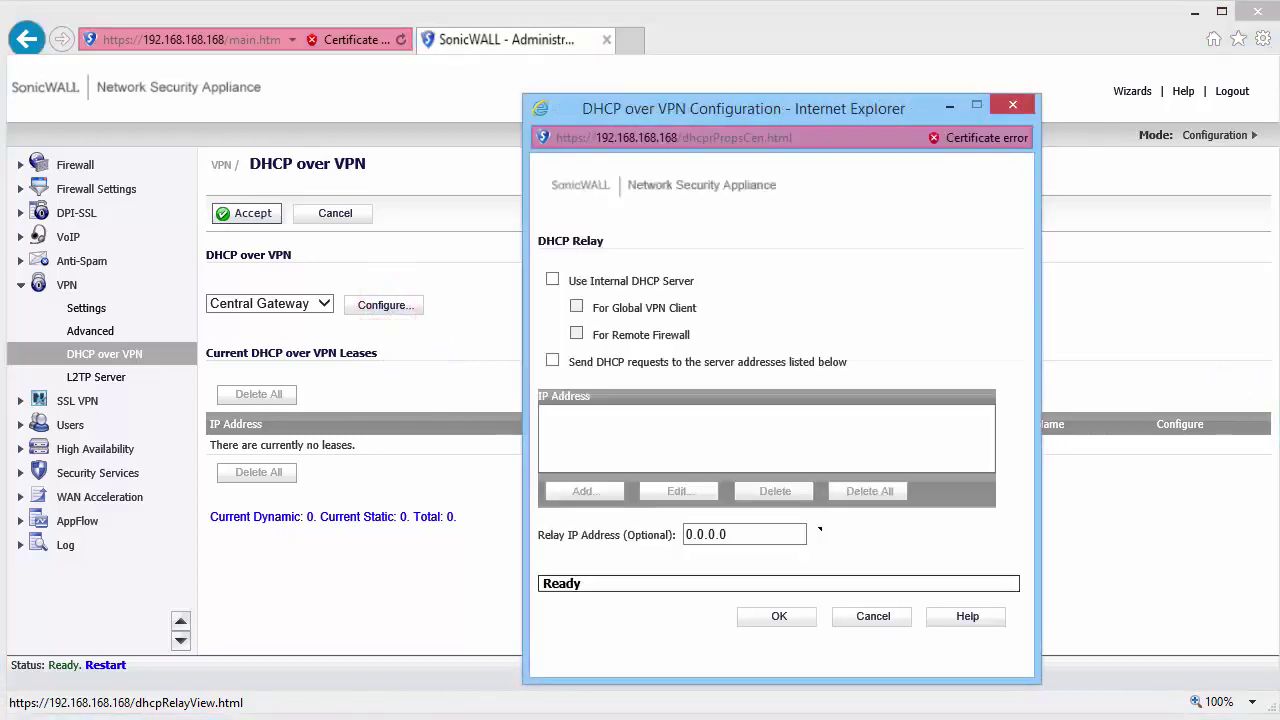
left_click(552, 280)
left_click(576, 307)
left_click(776, 616)
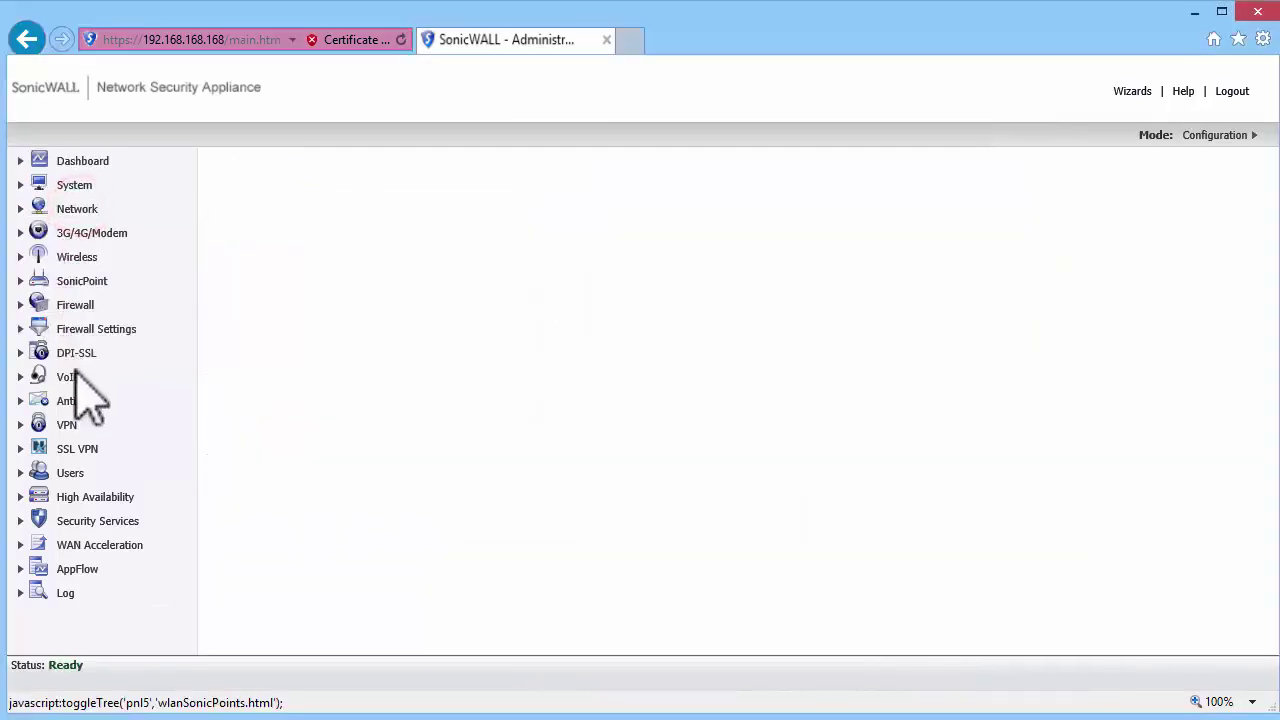
left_click(77, 209)
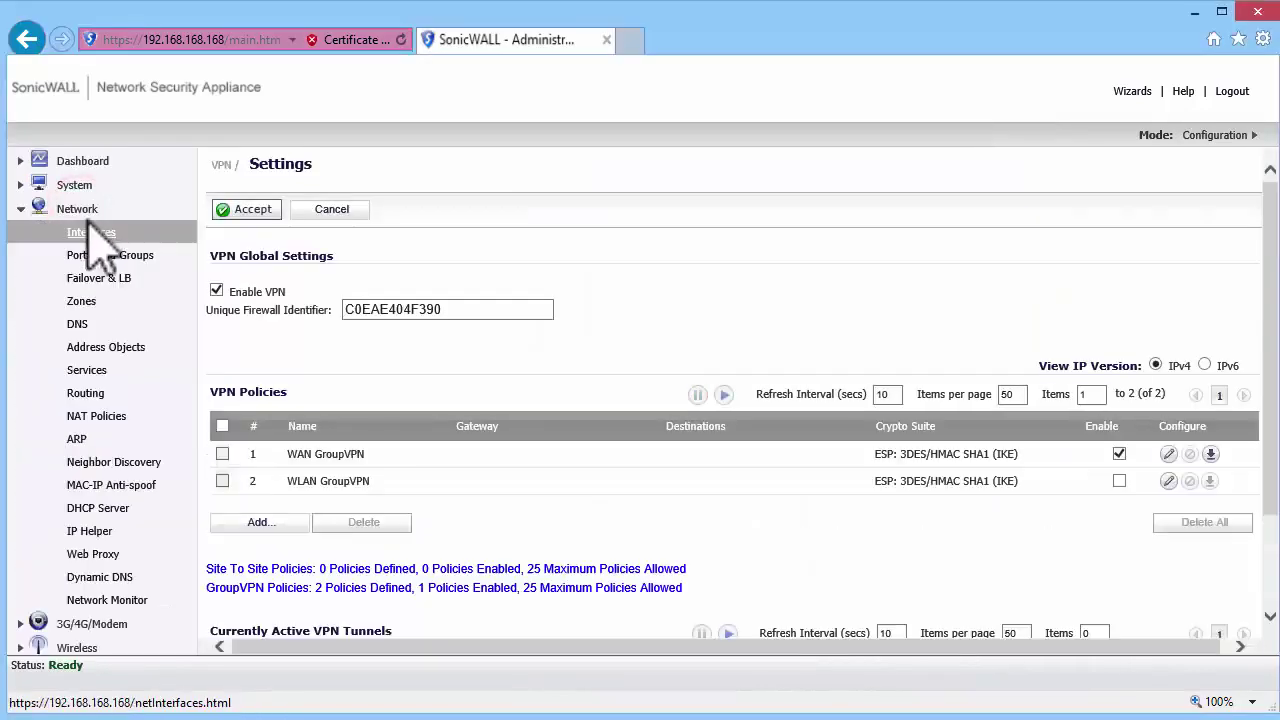
left_click(98, 510)
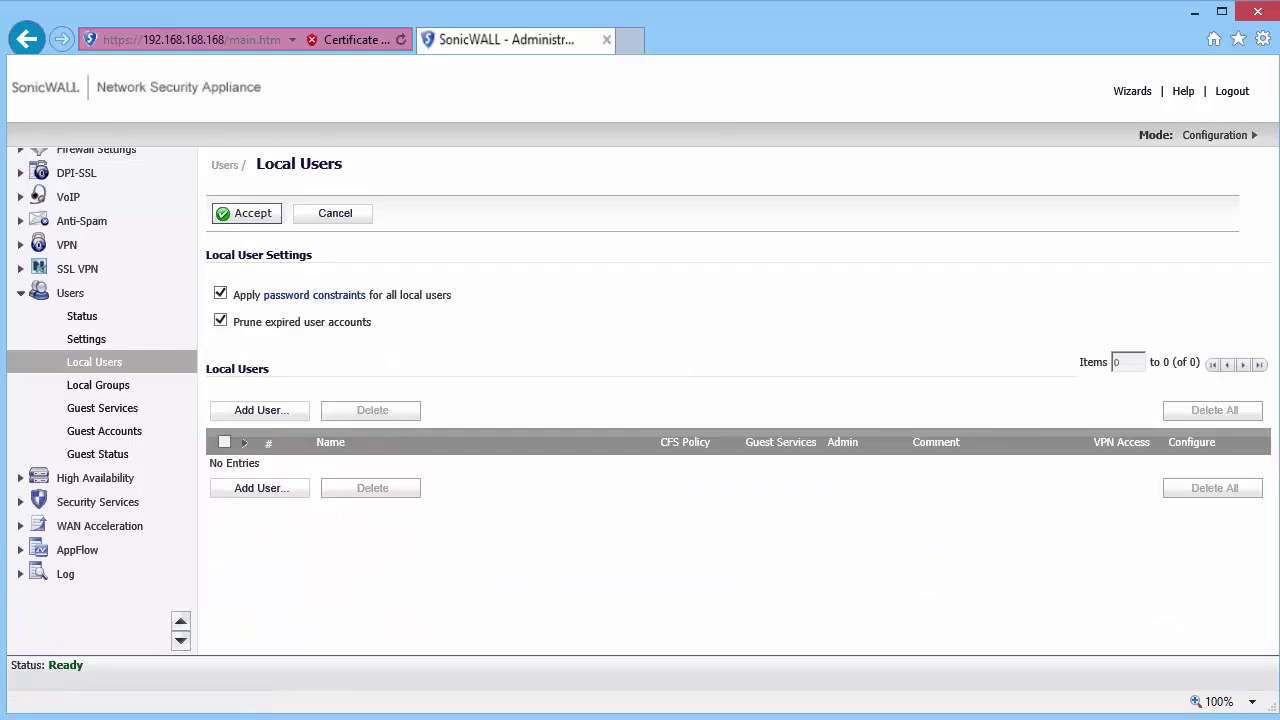
- Add a local user named 'test' and enter and confirm its password
left_click(248, 410)
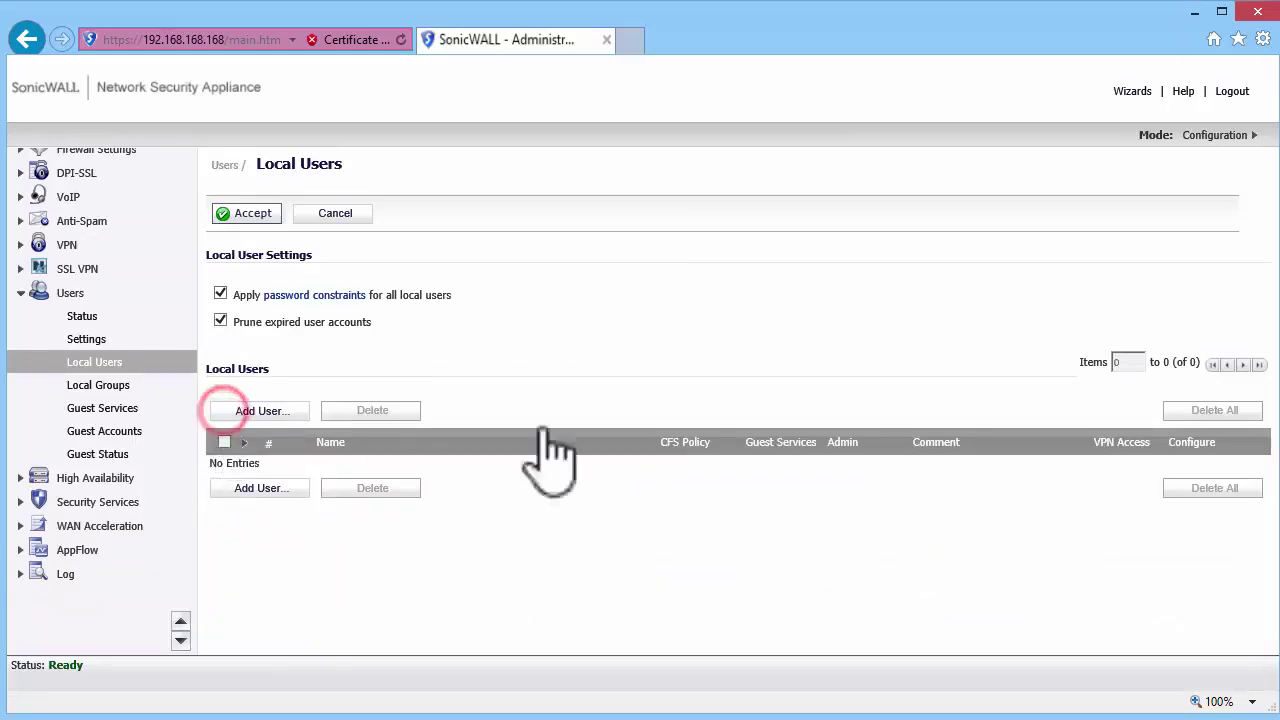
left_click(778, 360)
type("test")
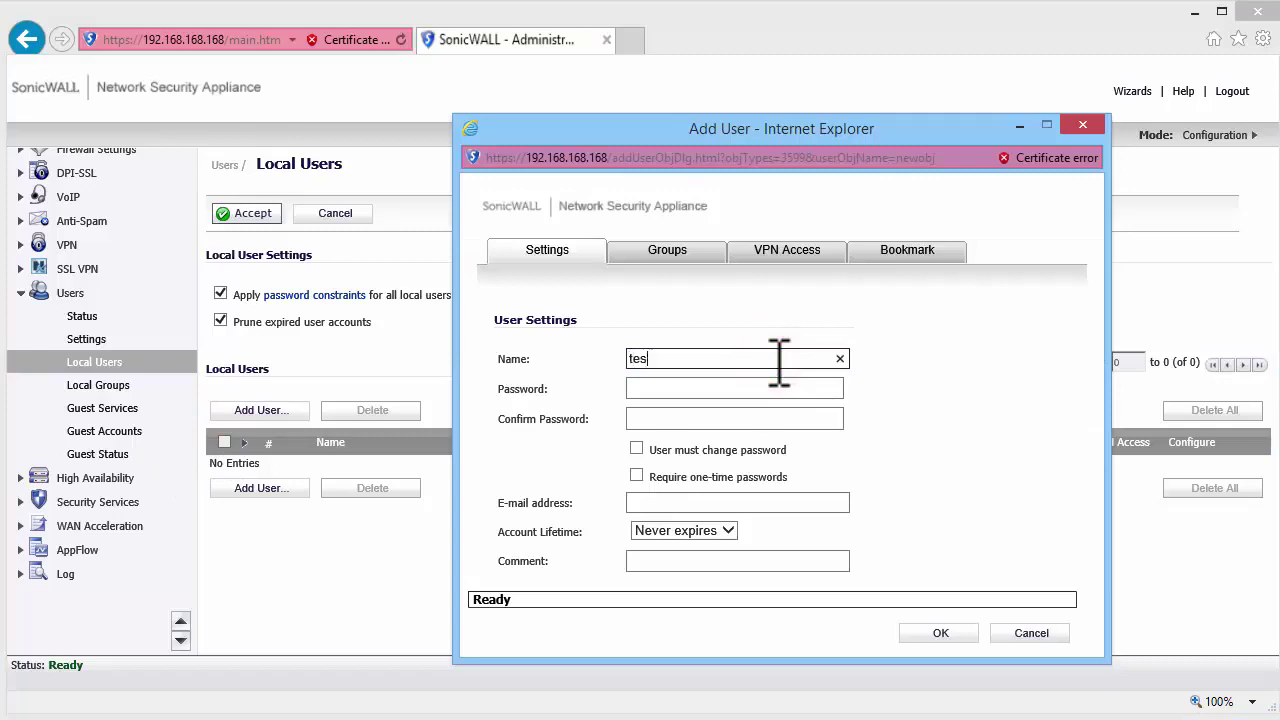
key("Tab")
type("test")
key("Tab")
type("test")
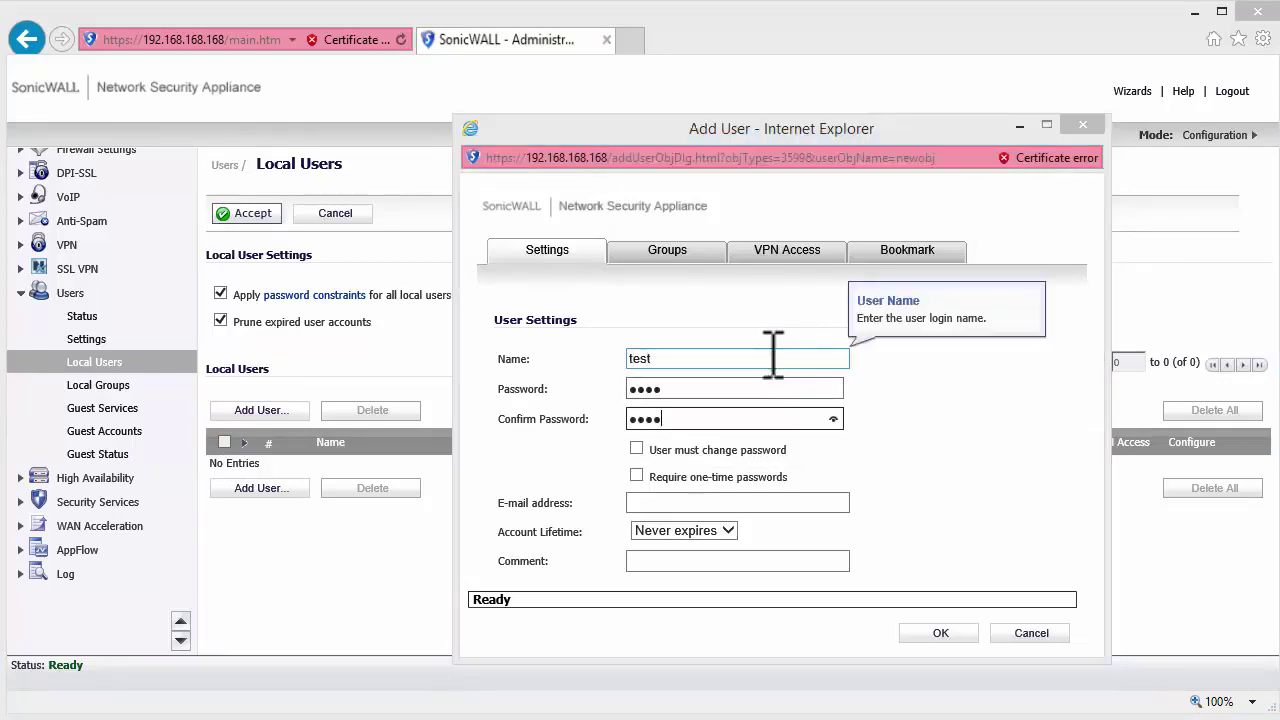
- Add X0 Subnet to the user's VPN access list and save the user
left_click(780, 252)
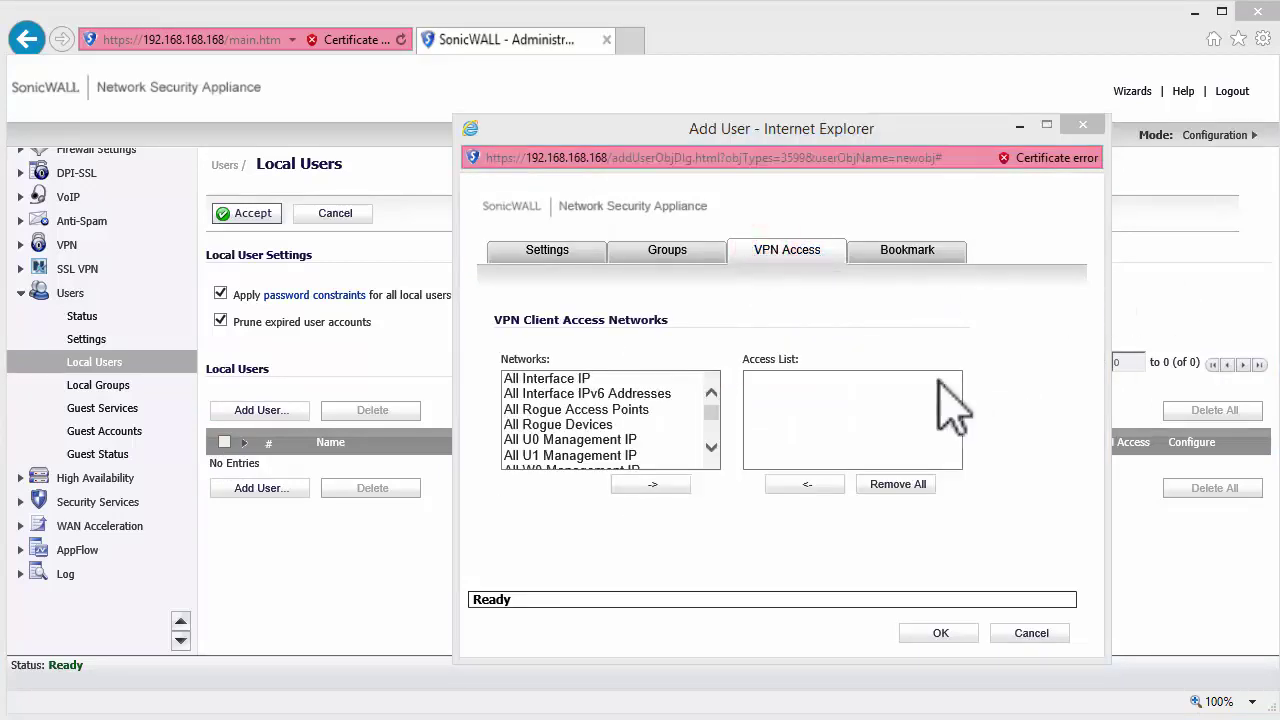
left_click_drag(713, 411, 713, 422)
left_click(548, 457)
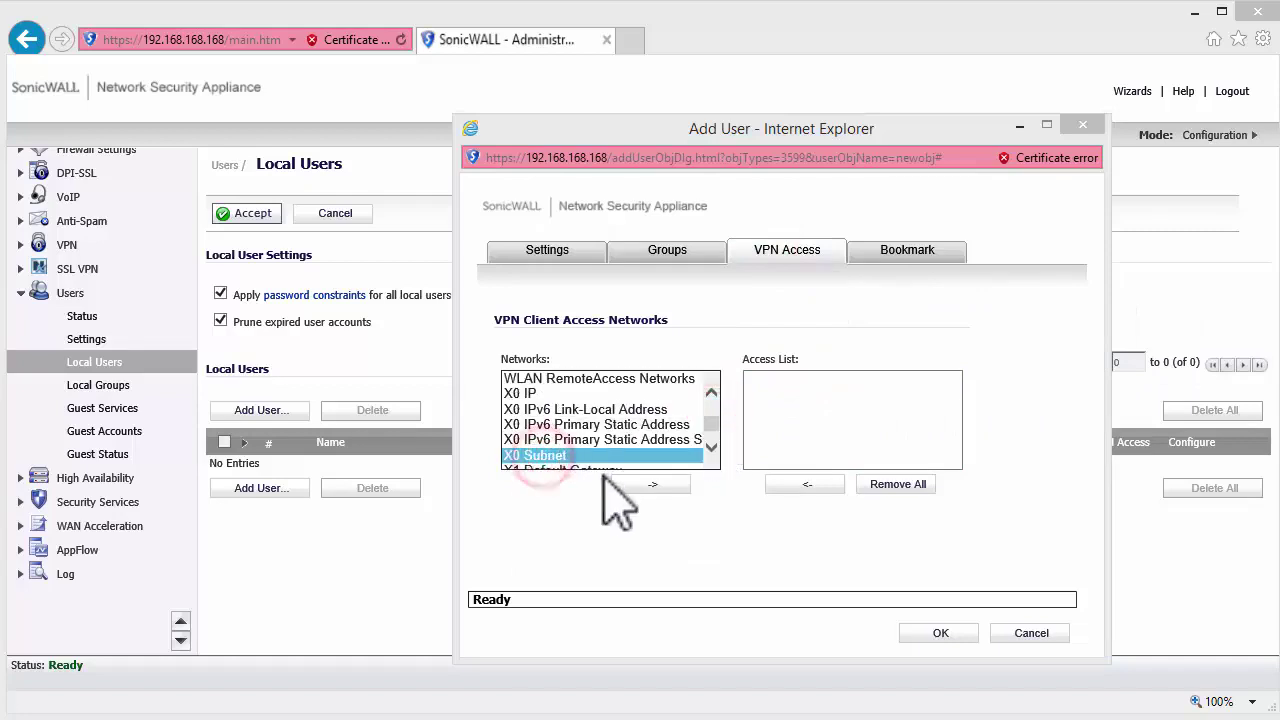
left_click(640, 485)
left_click(912, 633)
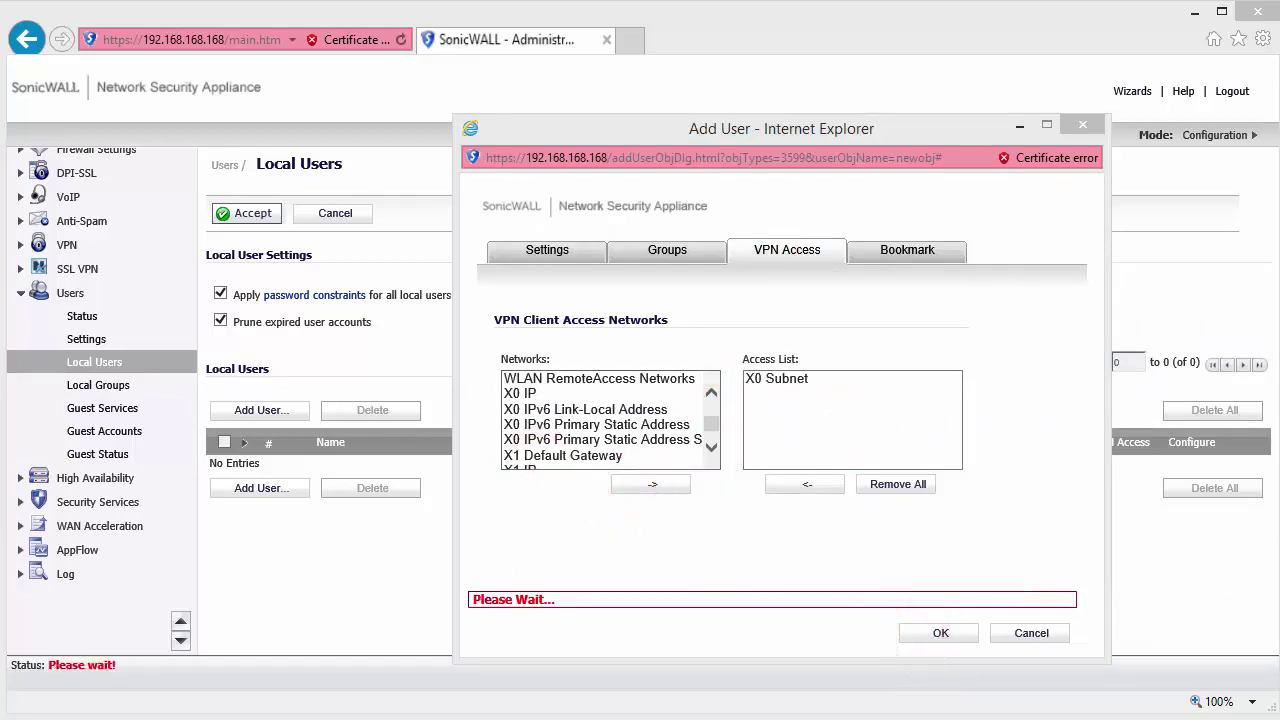
left_click(90, 339)
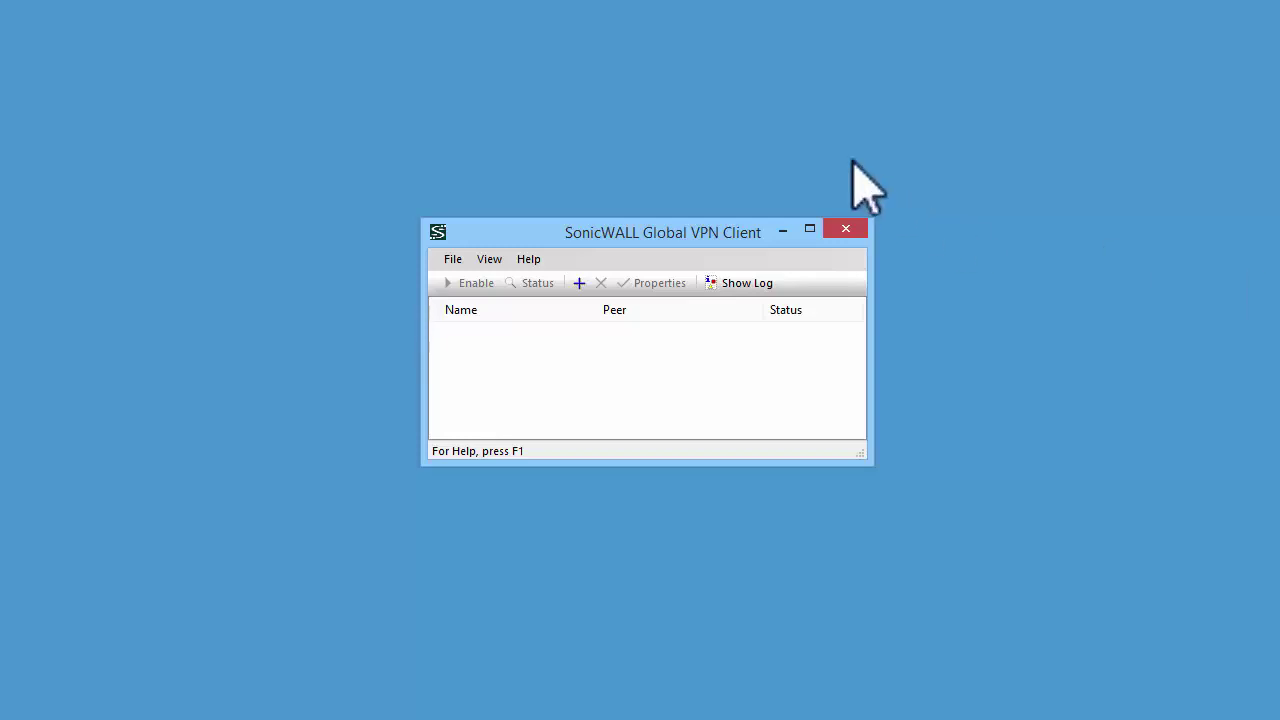
- Import client.pfx as a user certificate, confirming its private key password
left_click(487, 261)
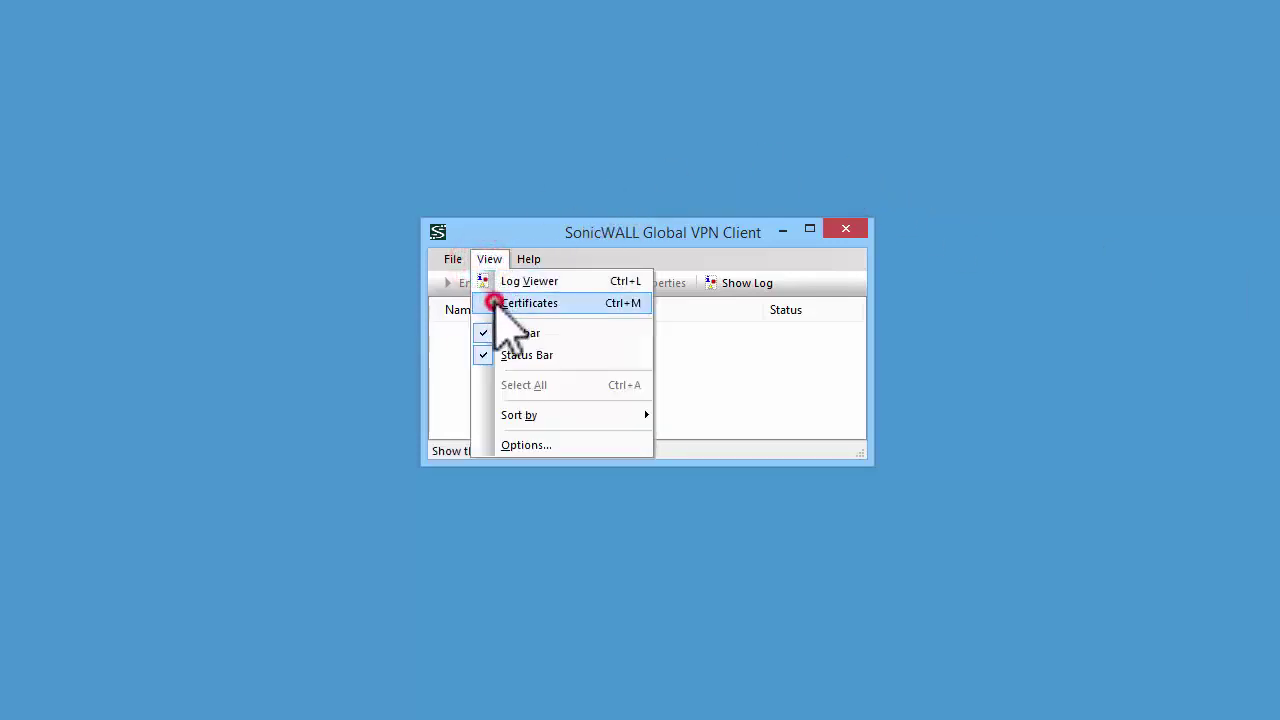
left_click(493, 301)
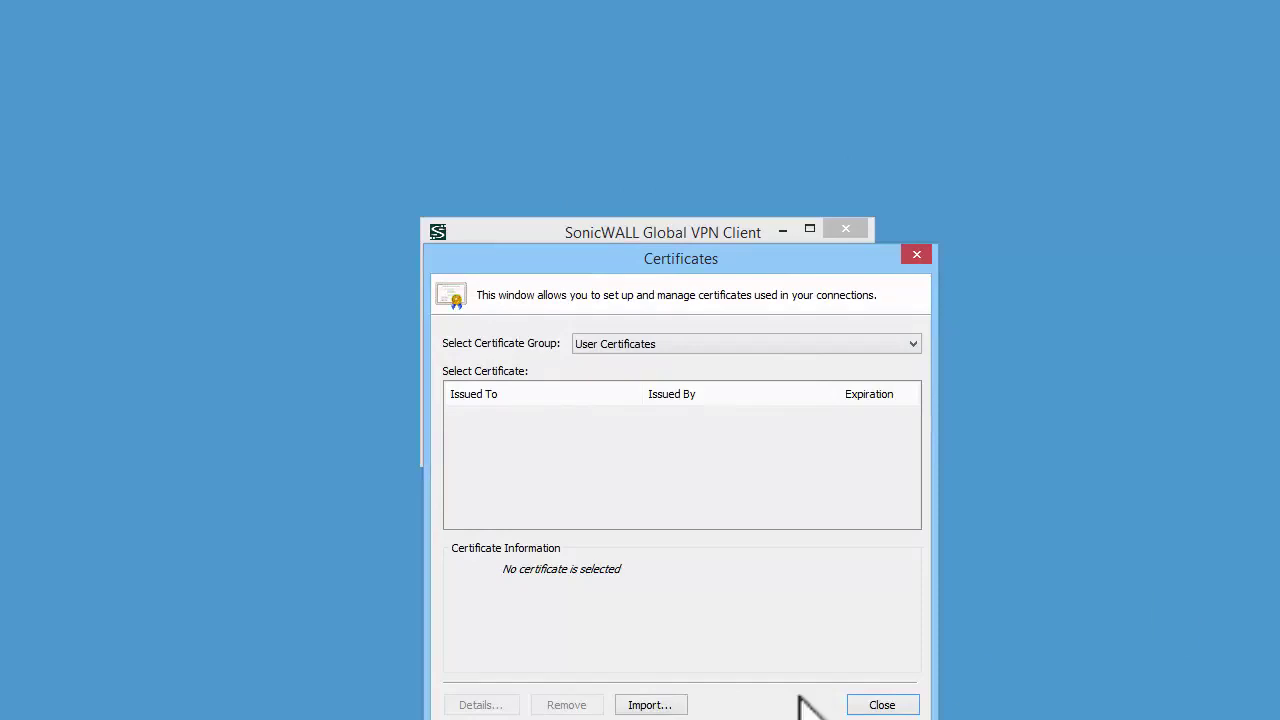
left_click(634, 705)
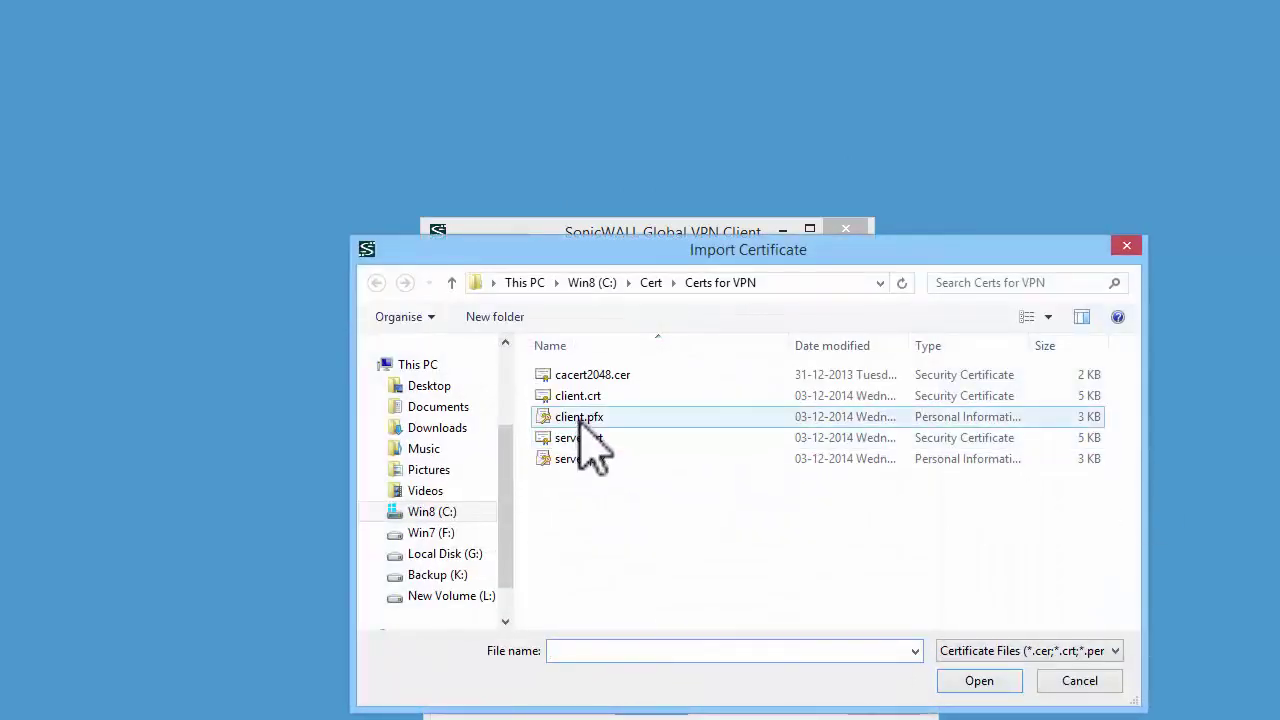
double_click(582, 417)
left_click(601, 491)
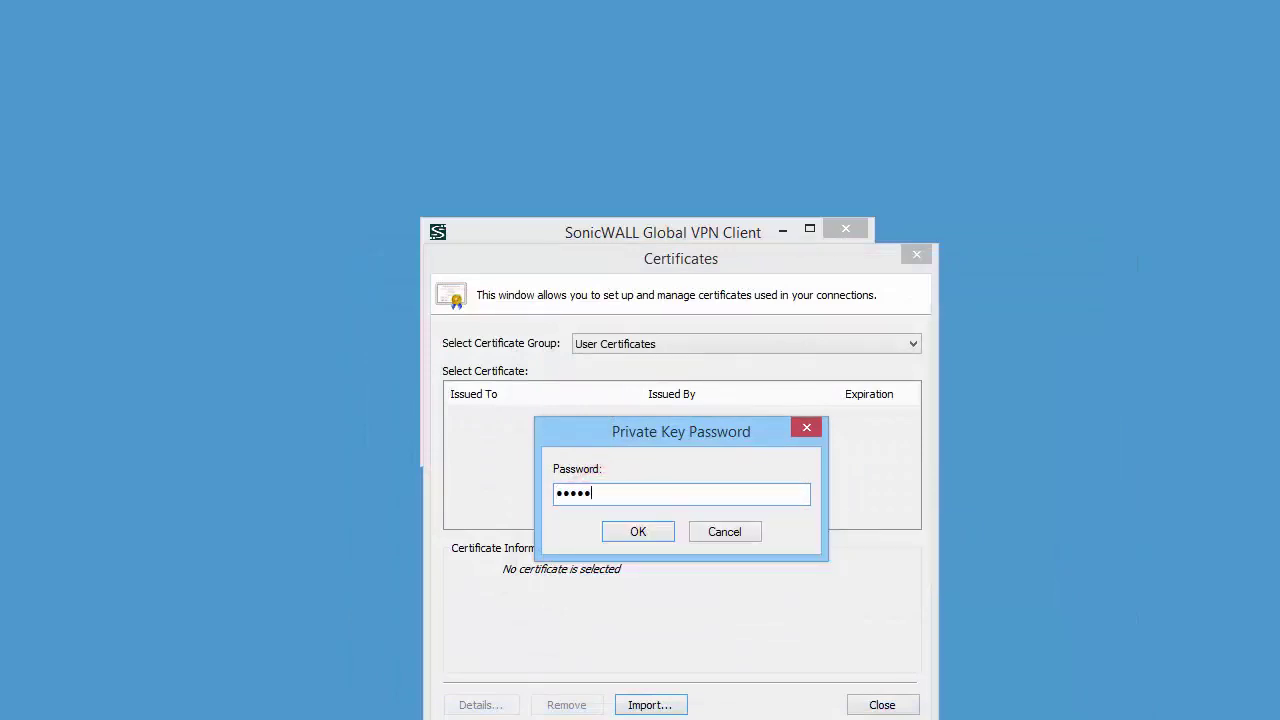
key("Return")
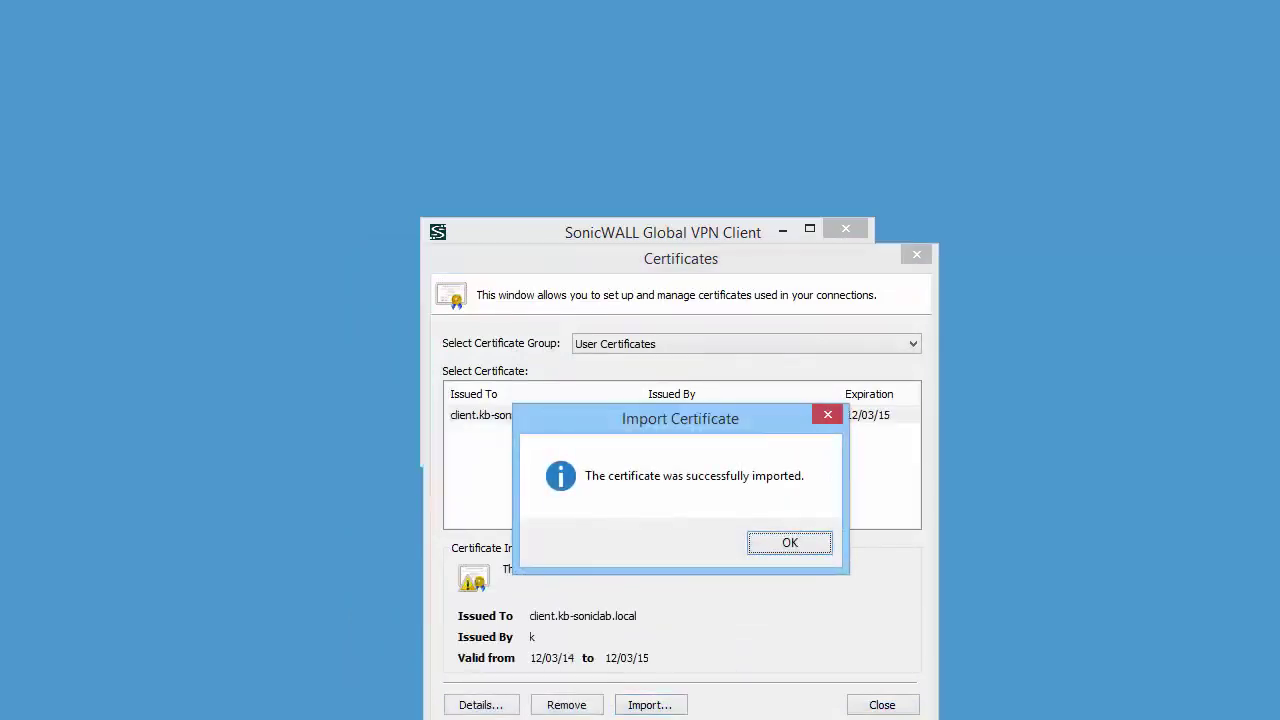
left_click(795, 540)
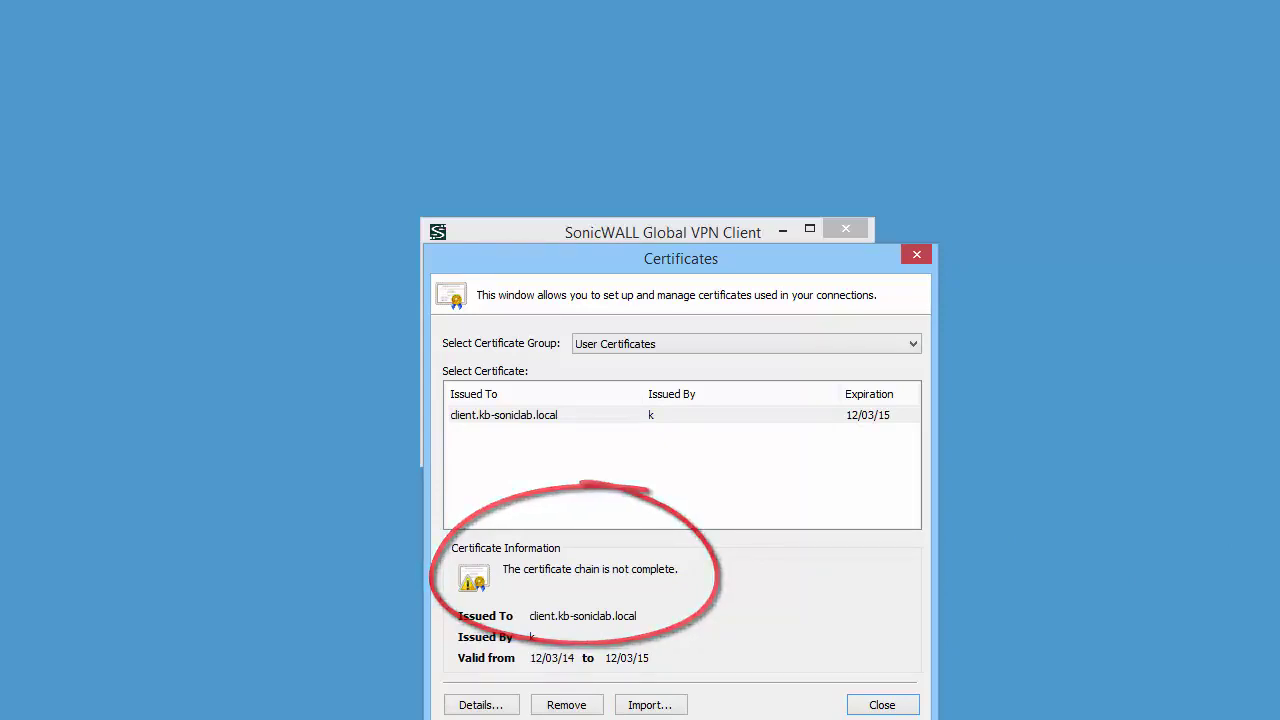
- Import cacert2048.cer into the Trusted Root CA group and close the certificate manager
left_click(905, 344)
left_click(626, 388)
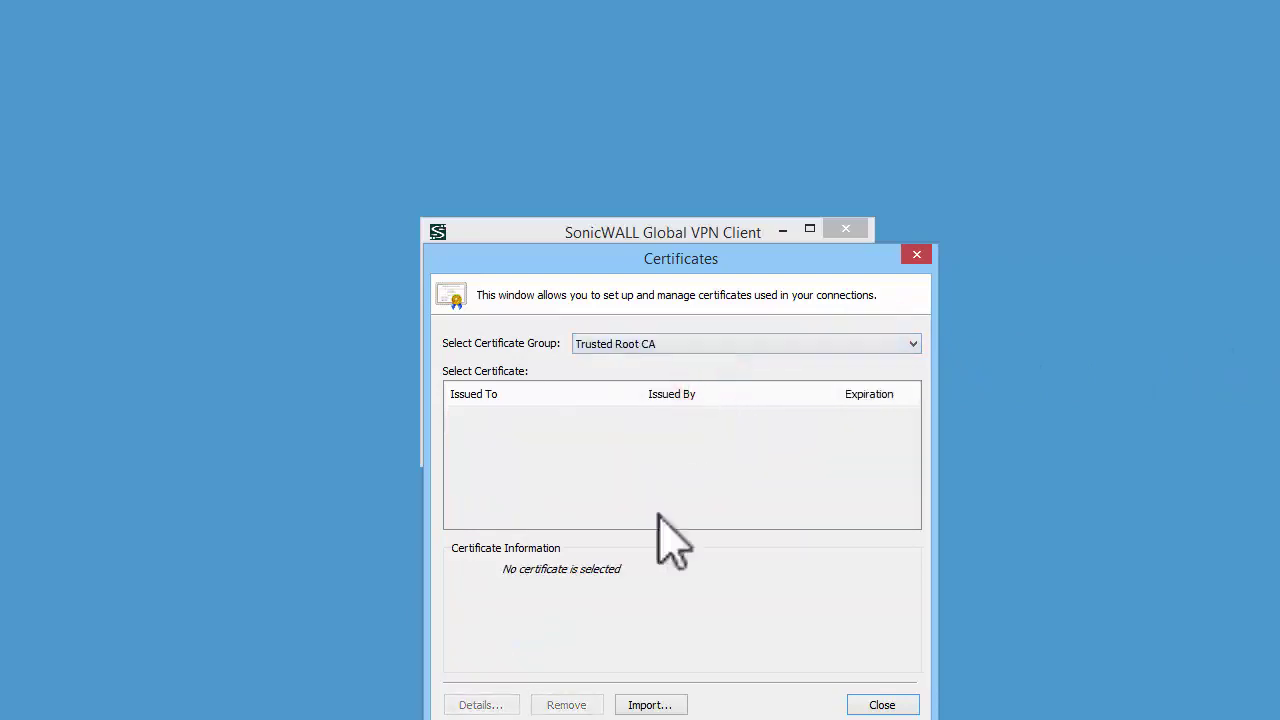
left_click(638, 700)
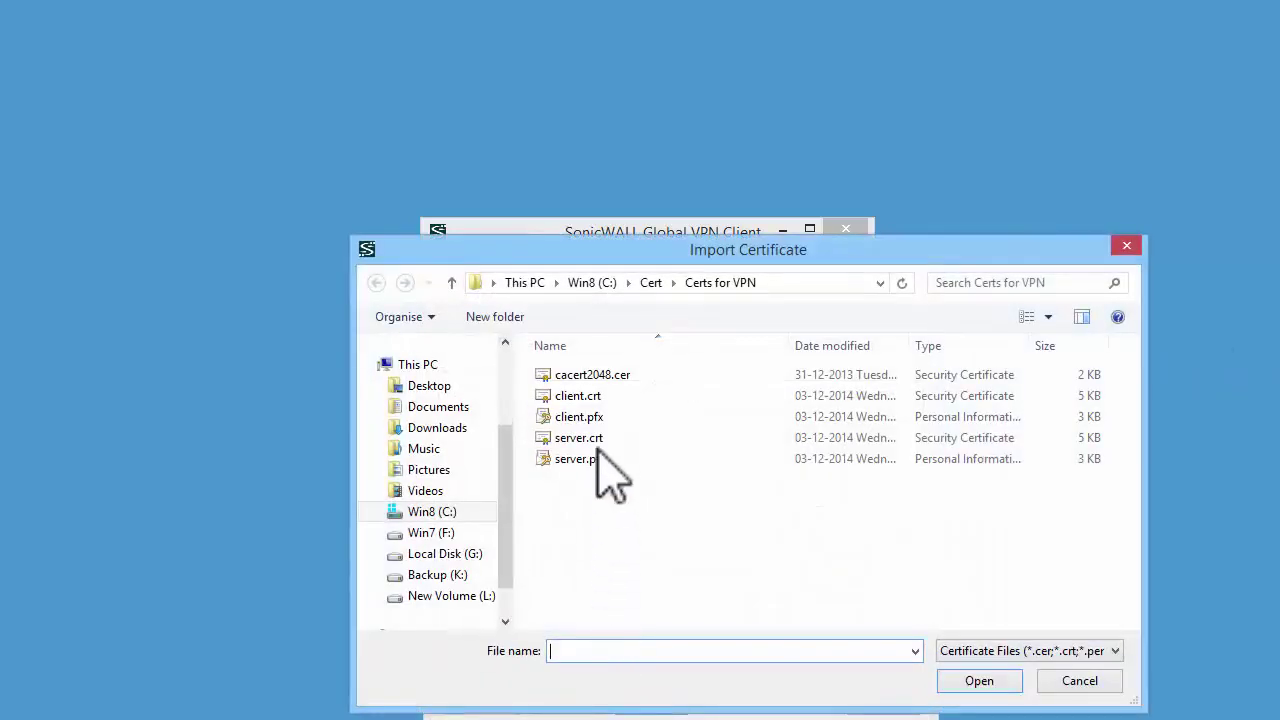
double_click(594, 374)
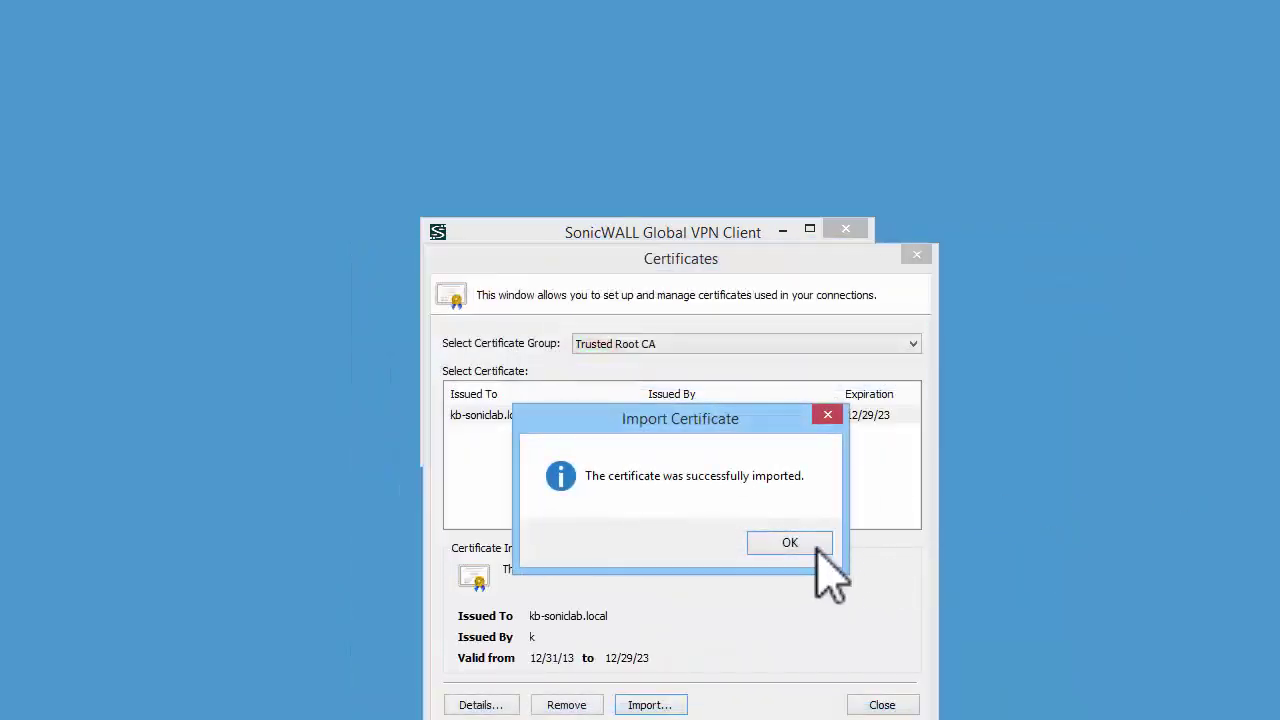
left_click(800, 541)
left_click(686, 343)
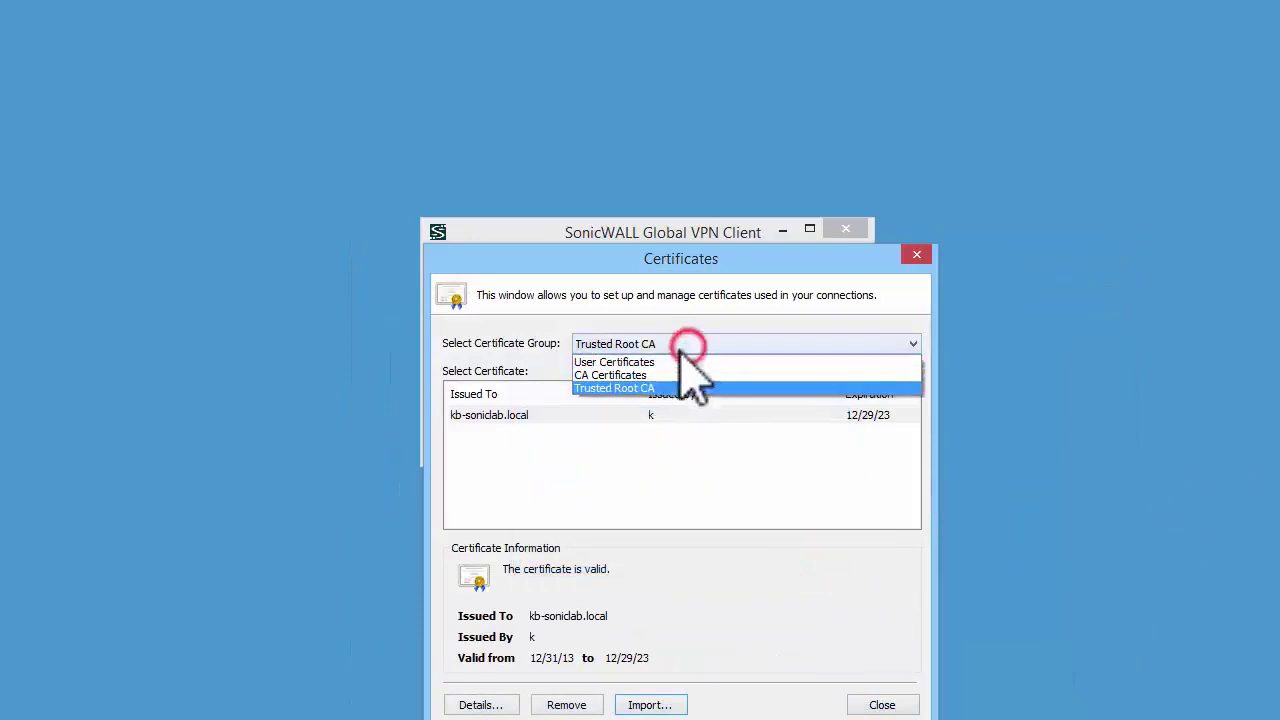
left_click(612, 364)
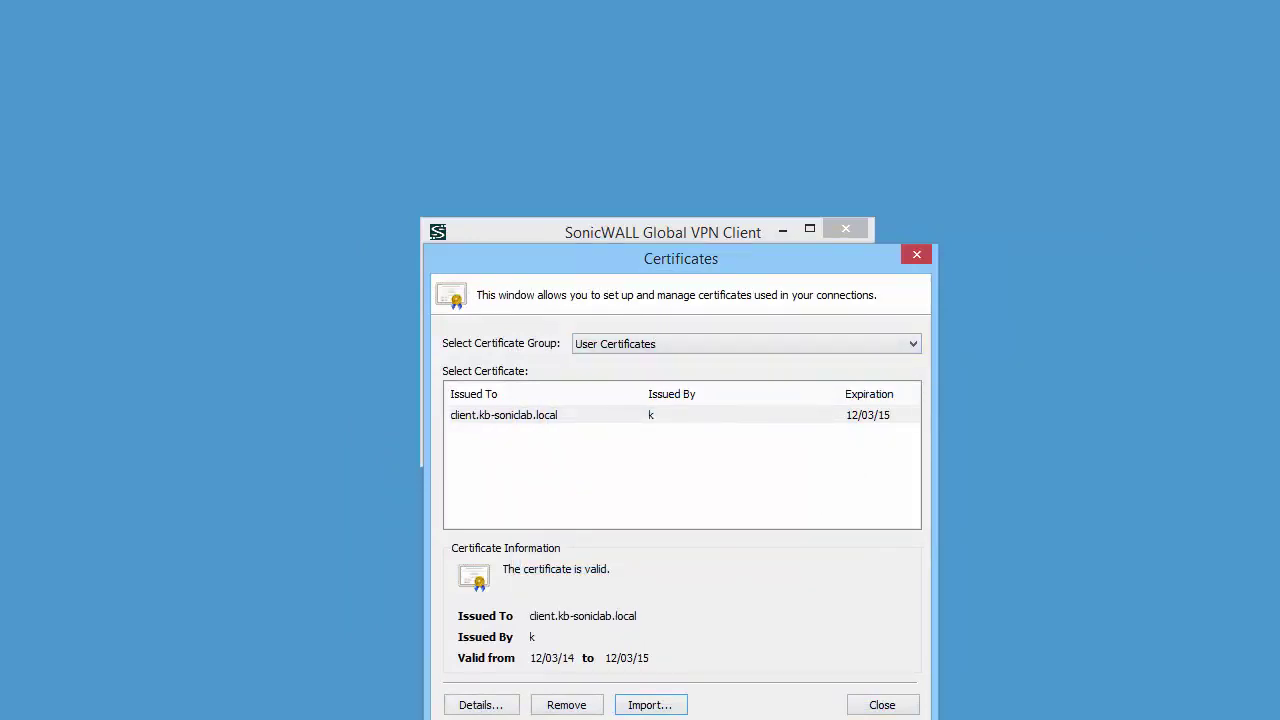
left_click(878, 704)
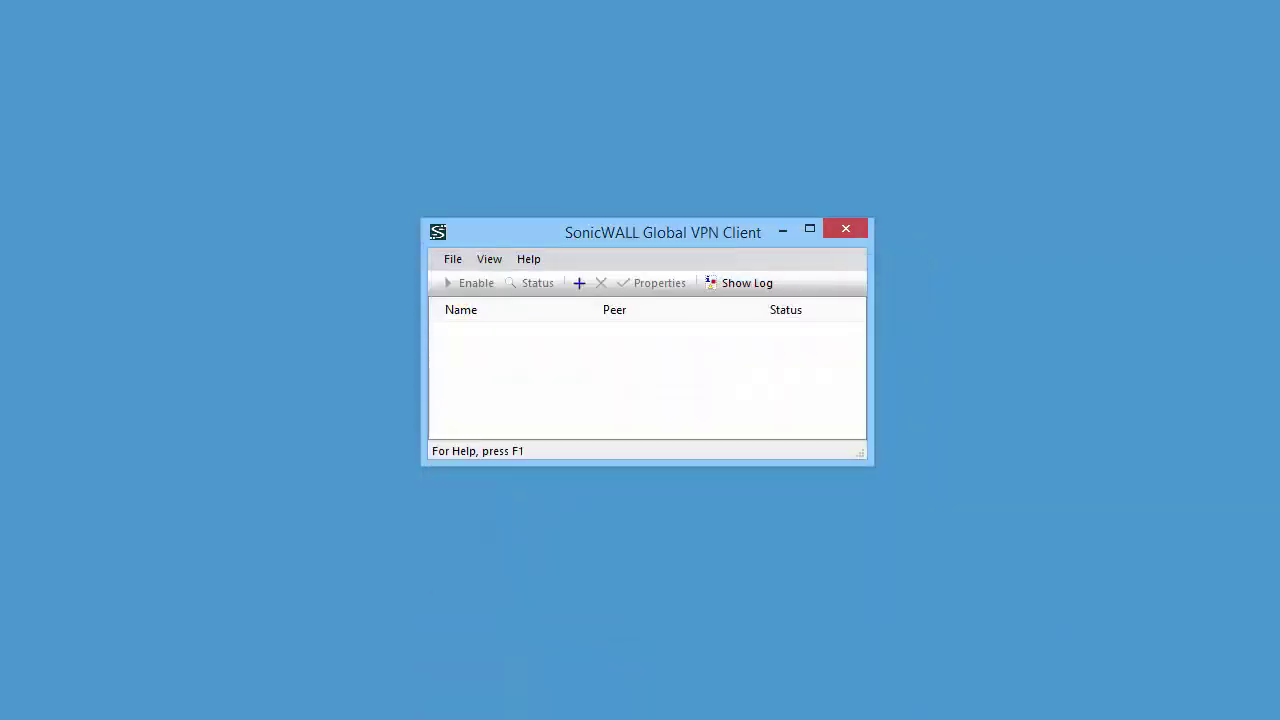
- Create a new VPN connection to the gateway hal.no-ip.biz with the wizard
left_click(451, 262)
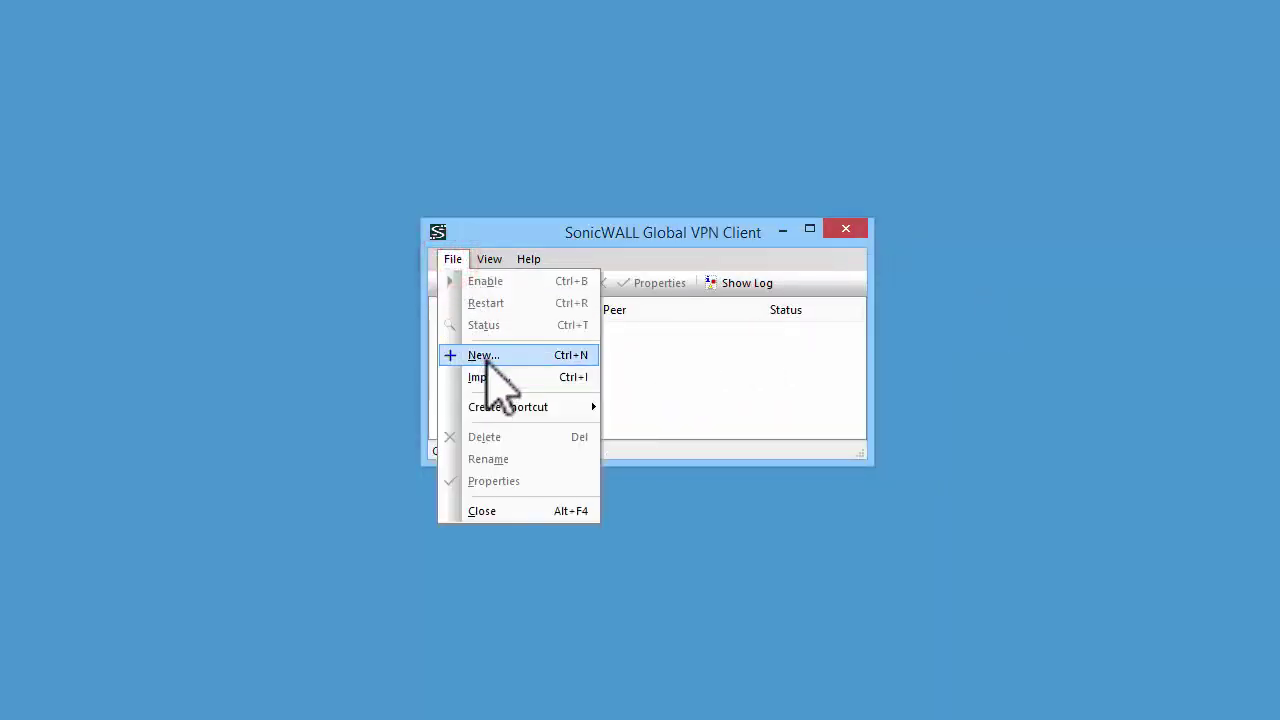
left_click(486, 357)
left_click(763, 510)
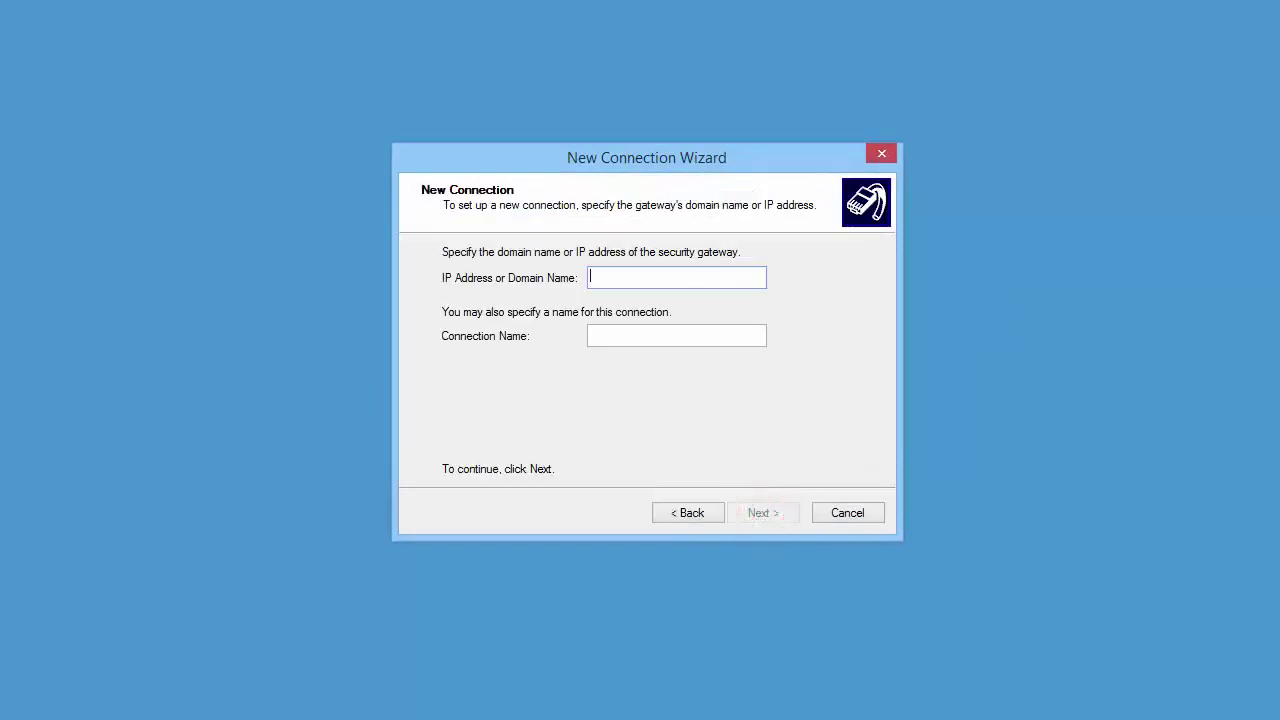
type("hal.no-ip.biz")
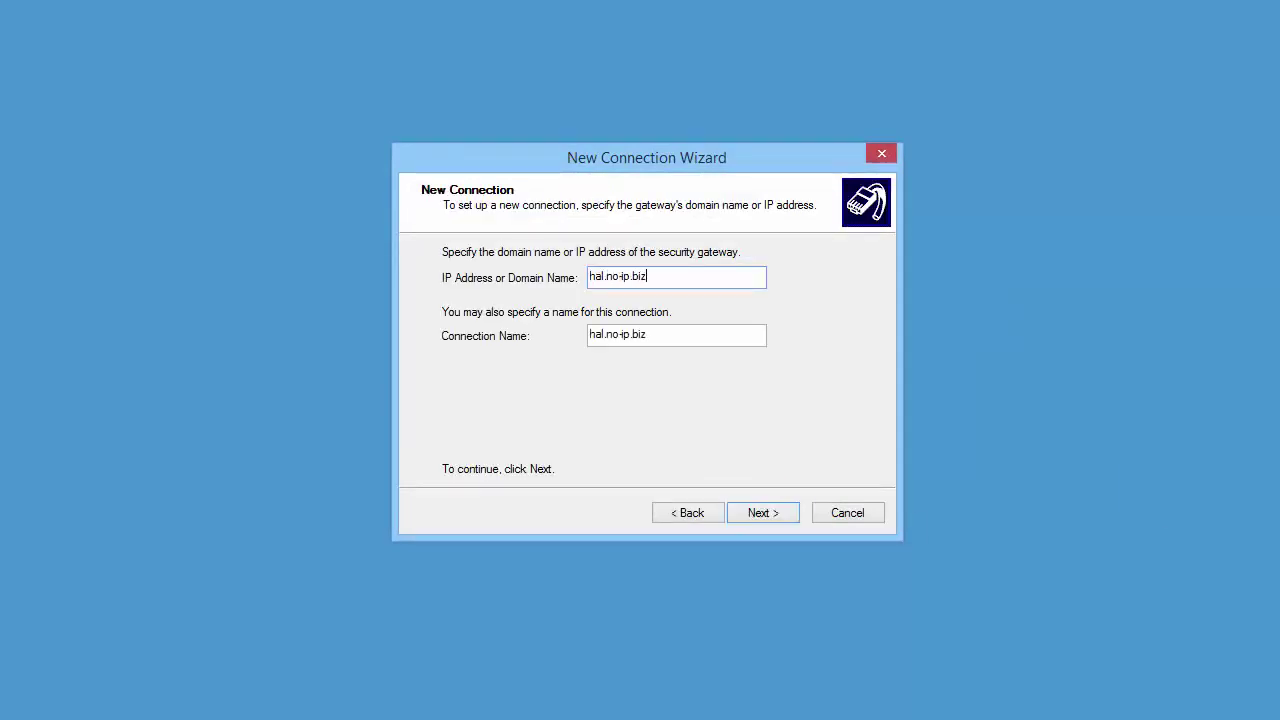
key("Return")
key("Return")
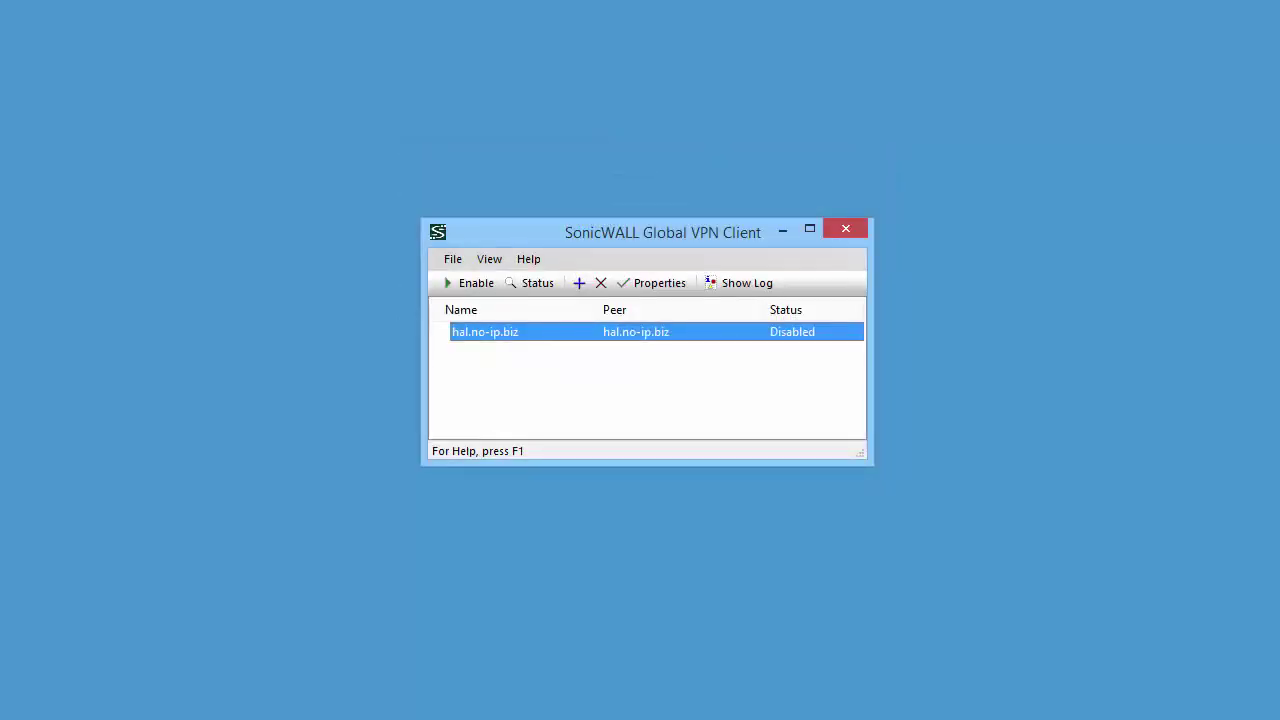
- Enable the hal.no-ip.biz connection using the client.kb-soniclab.local certificate and the user's username and password
right_click(756, 336)
left_click(763, 343)
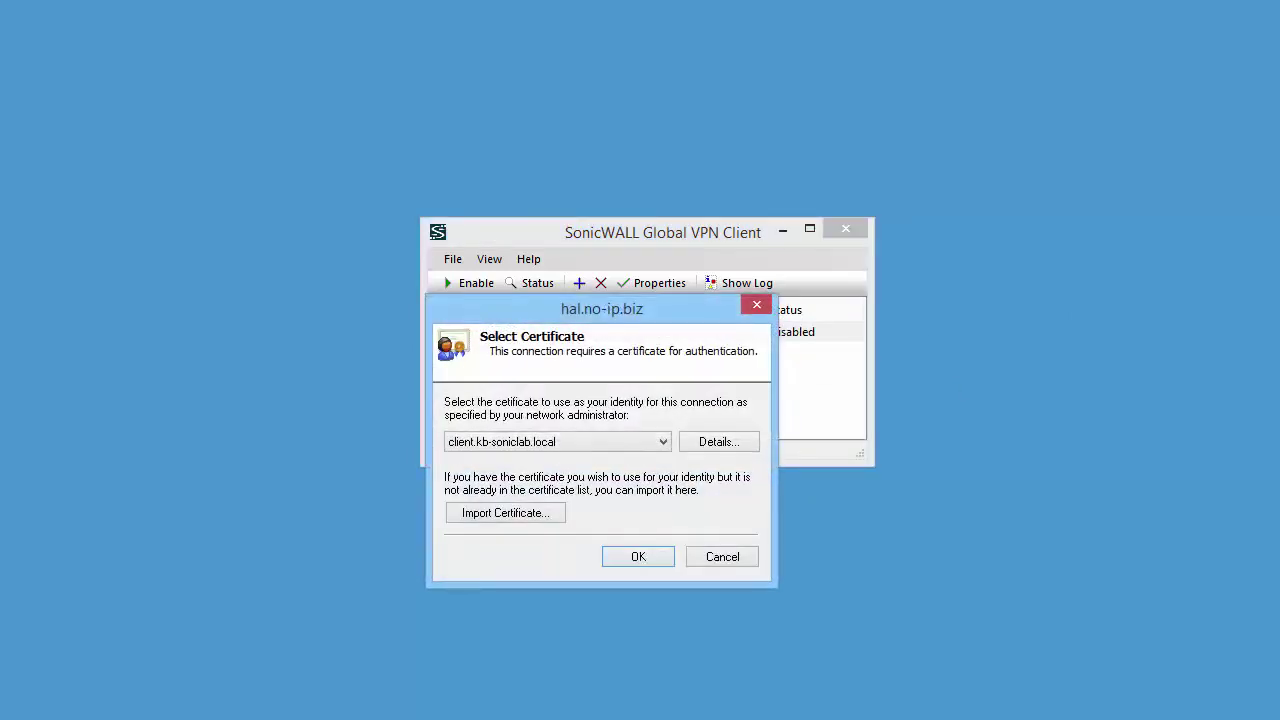
left_click(624, 563)
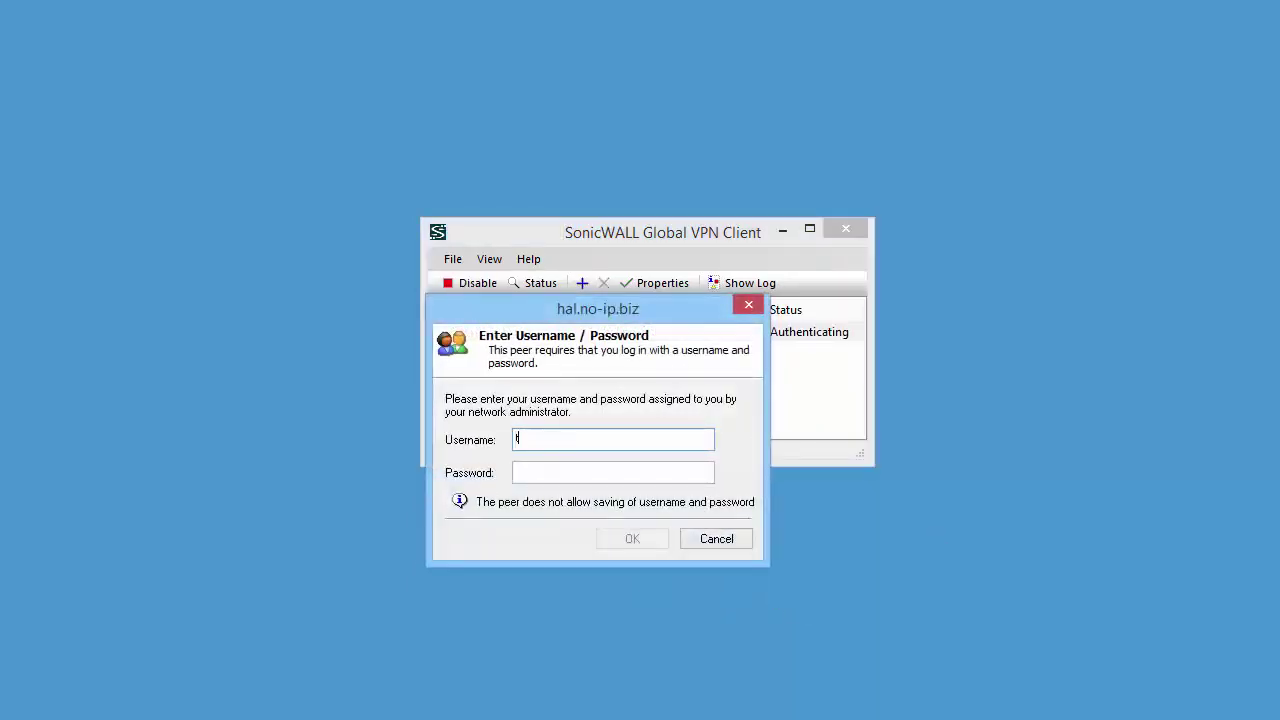
type("test")
key("Tab")
type("test")
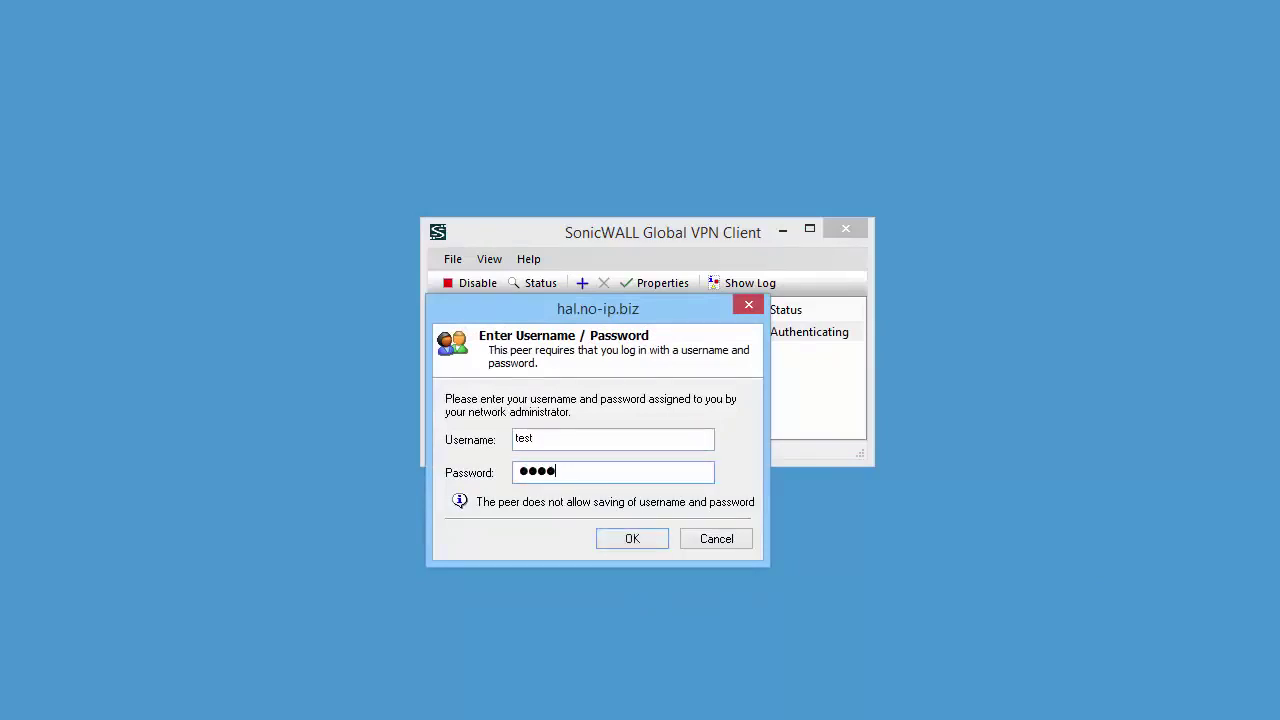
key("Return")
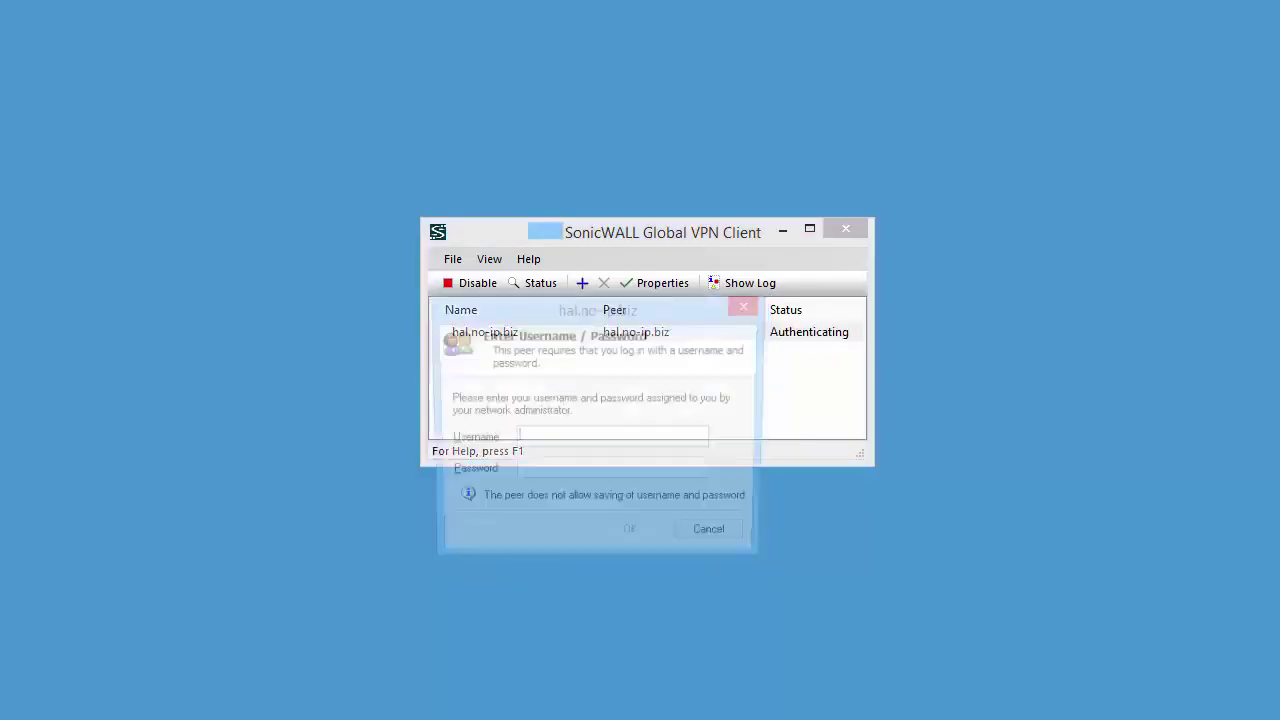
key("Return")
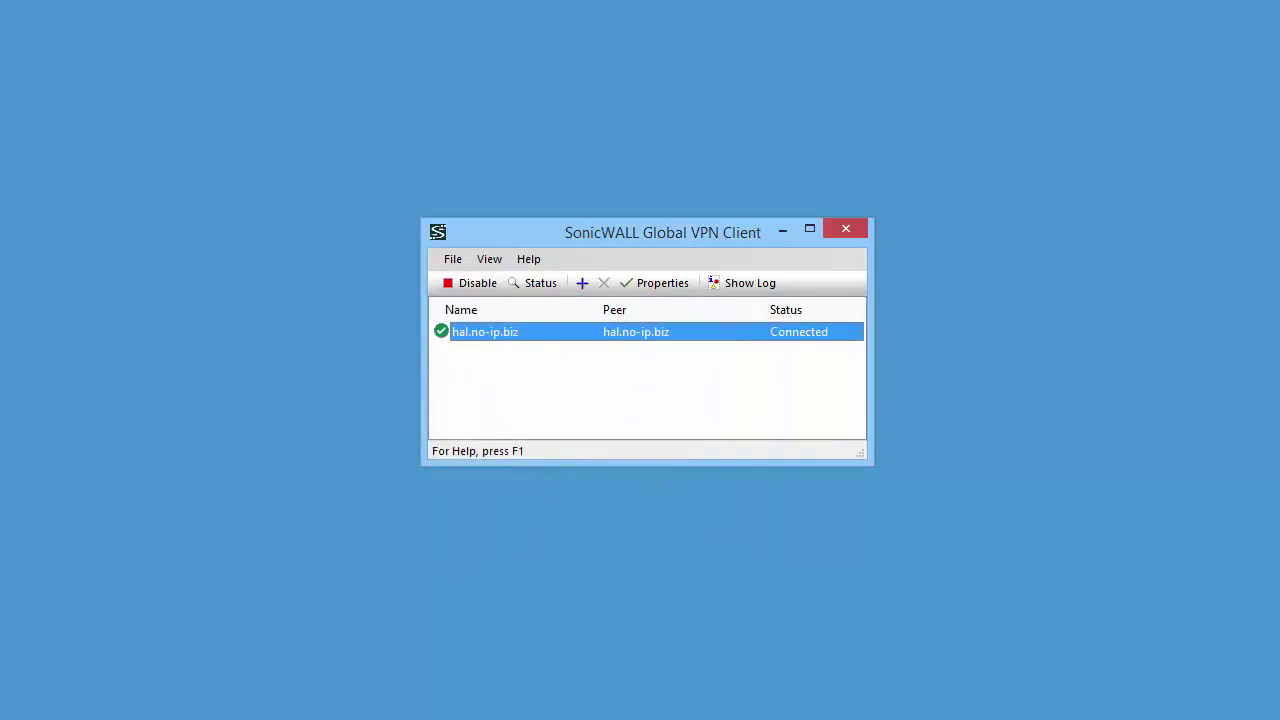